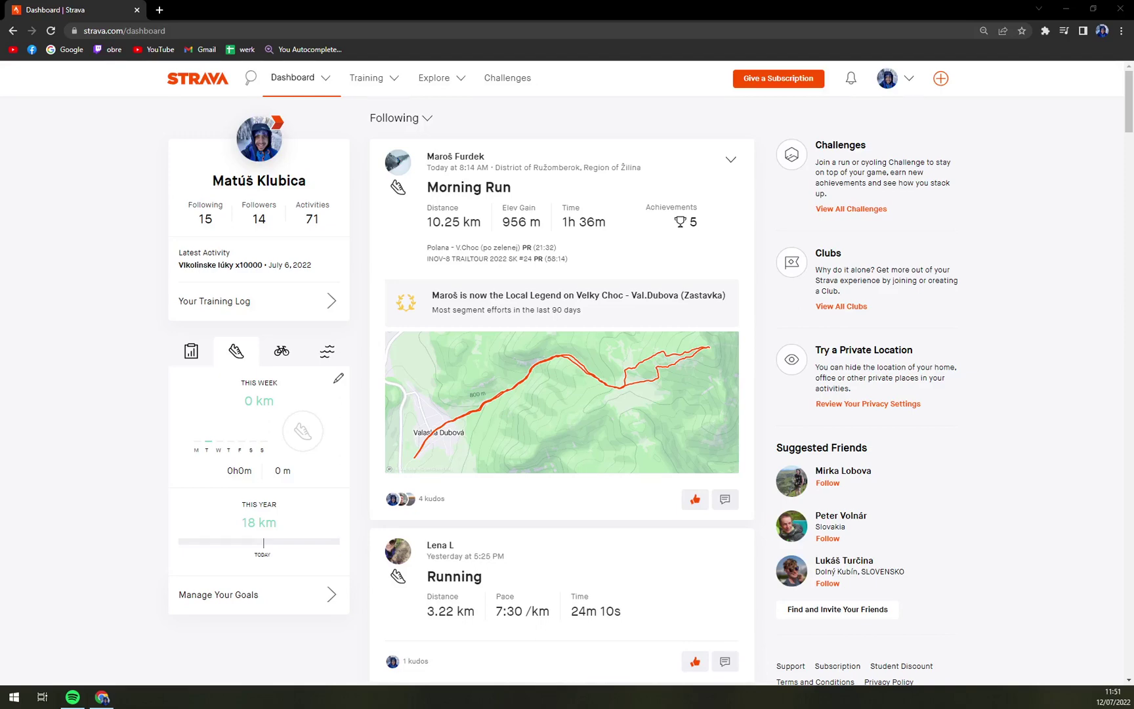
Refresh the dashboard and go to your athlete profile page
{"action": "left_click", "coordinate": [50, 31]}
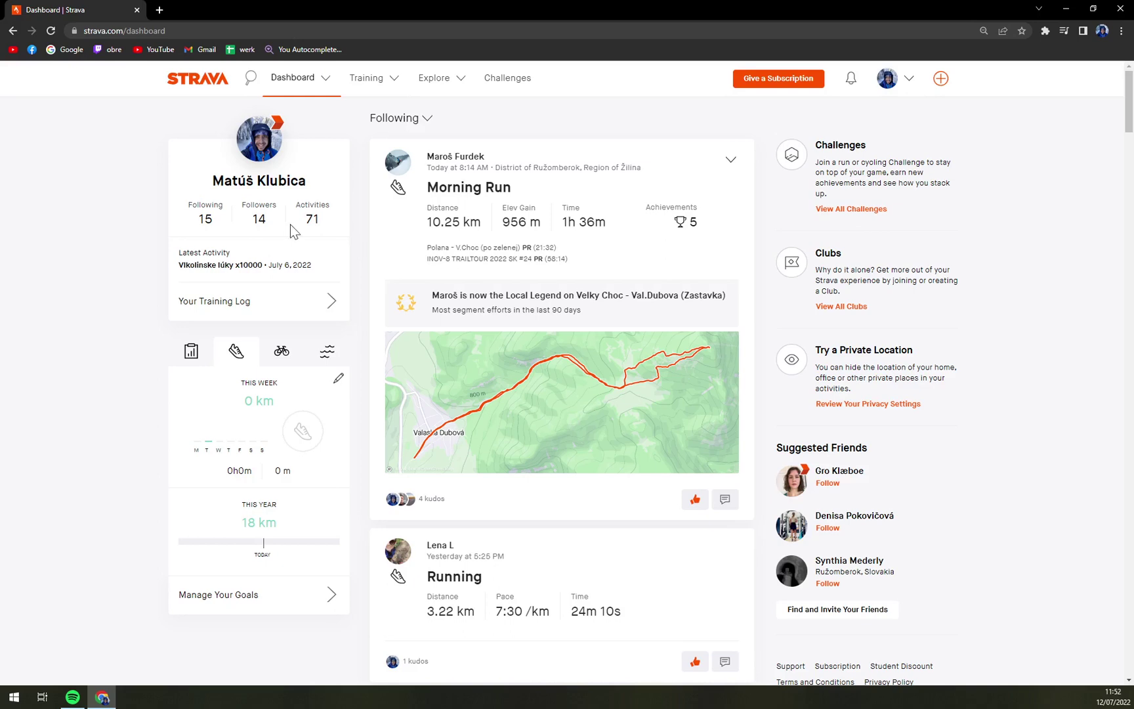
{"action": "left_click", "coordinate": [257, 178]}
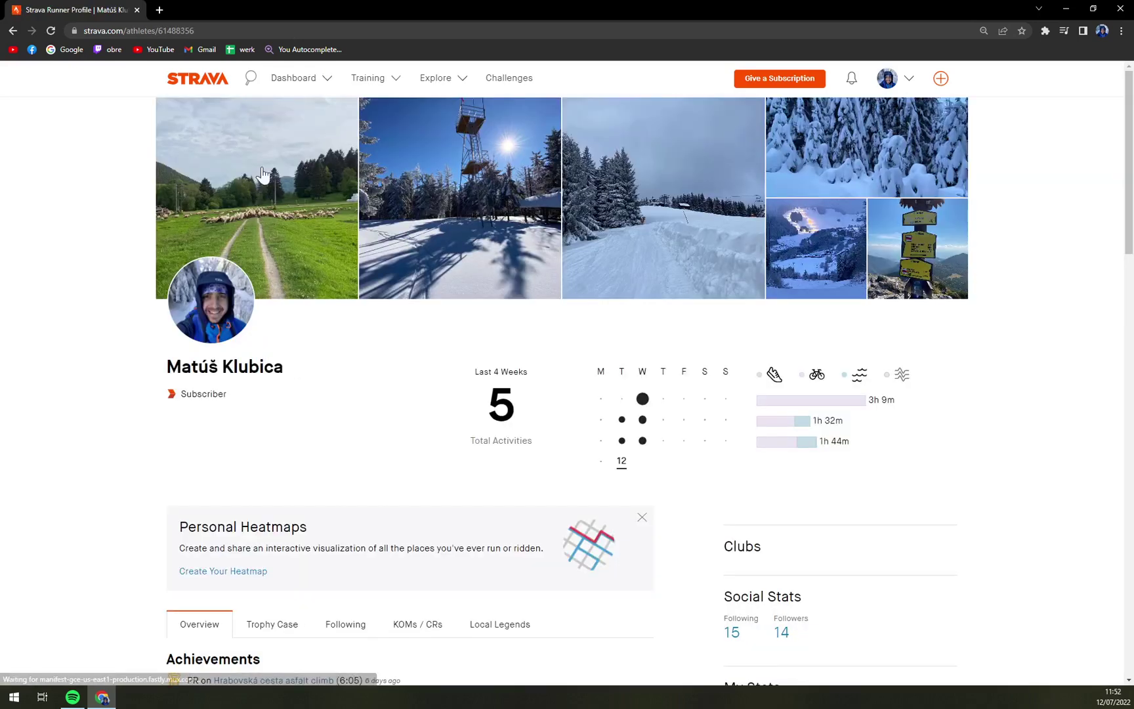
{"action": "scroll", "coordinate": [446, 204], "scroll_direction": "down", "scroll_amount": 5}
{"action": "scroll", "coordinate": [311, 245], "scroll_direction": "up", "scroll_amount": 5}
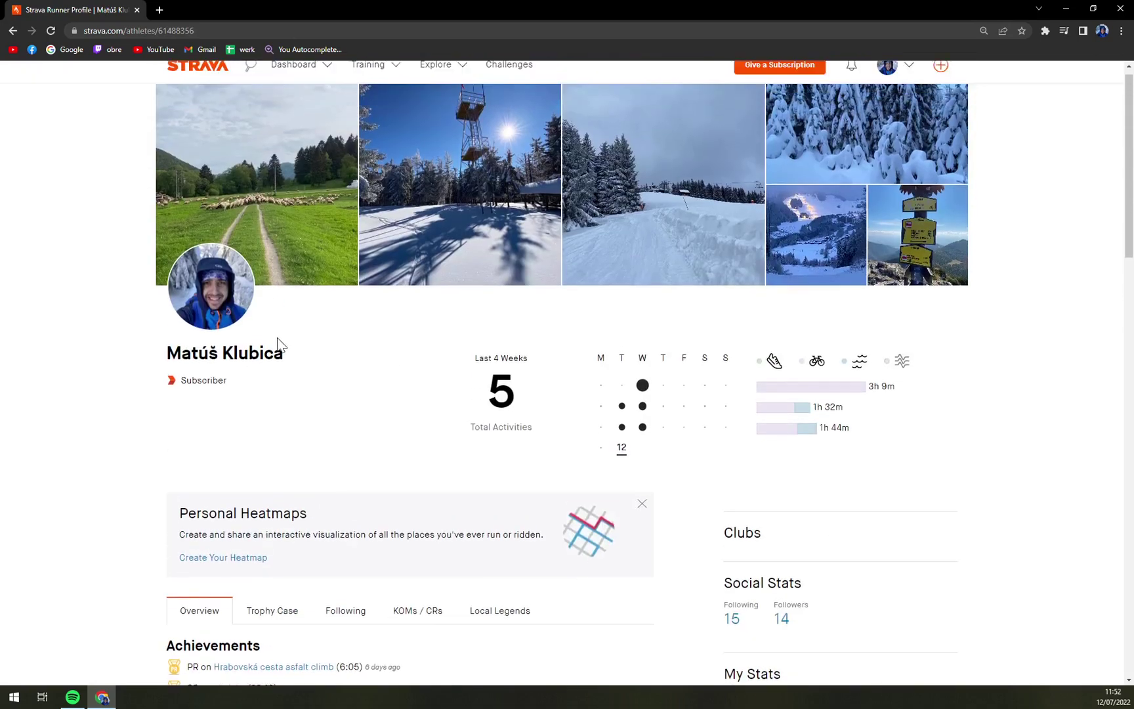
{"action": "left_click_drag", "start_coordinate": [160, 373], "coordinate": [285, 379]}
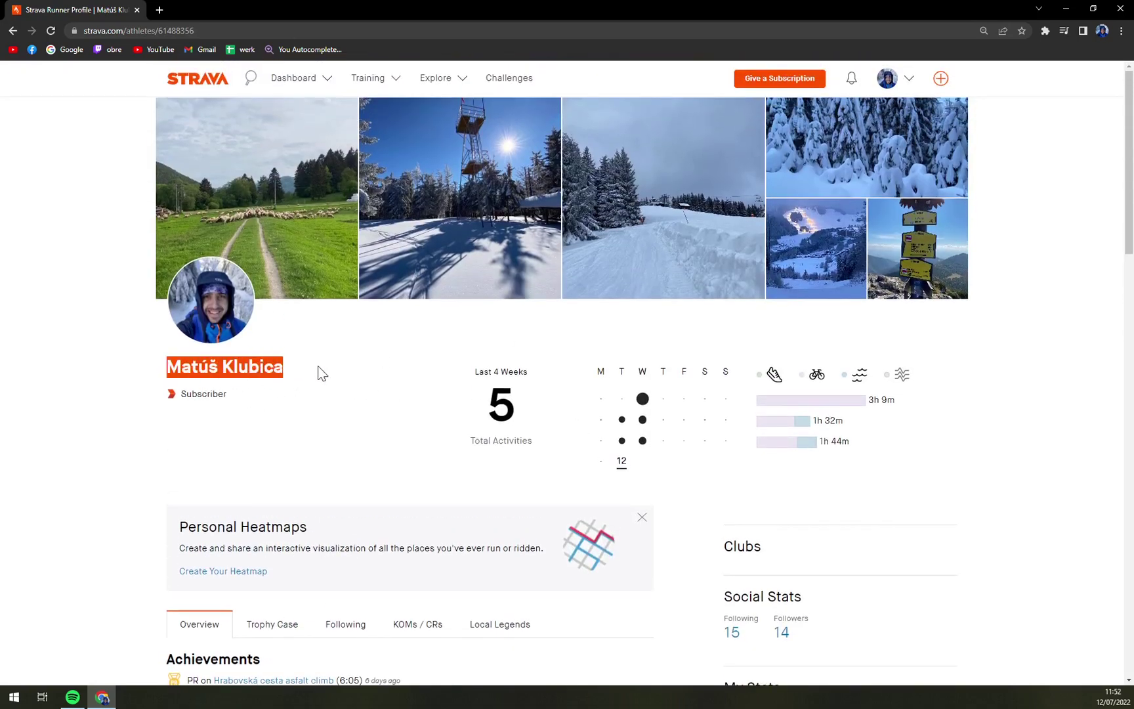
{"action": "left_click", "coordinate": [1006, 186]}
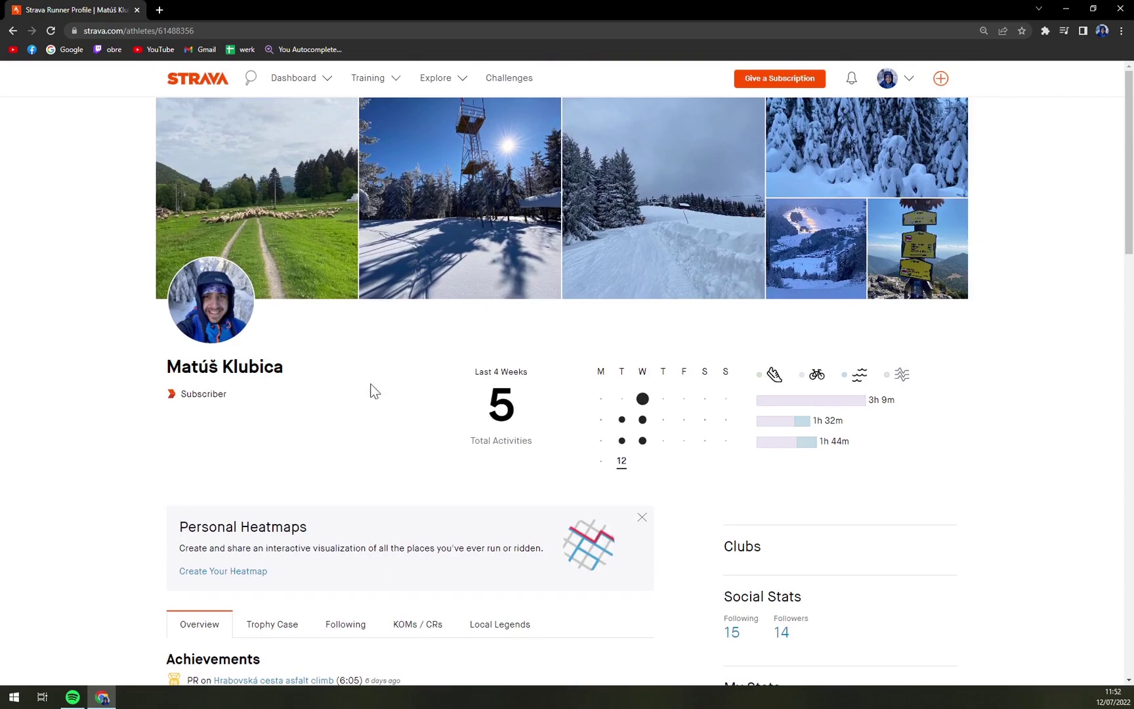
Find the Vlkolinske lúky x10000 ride in the profile feed and open it
{"action": "scroll", "coordinate": [108, 381], "scroll_direction": "down", "scroll_amount": 5}
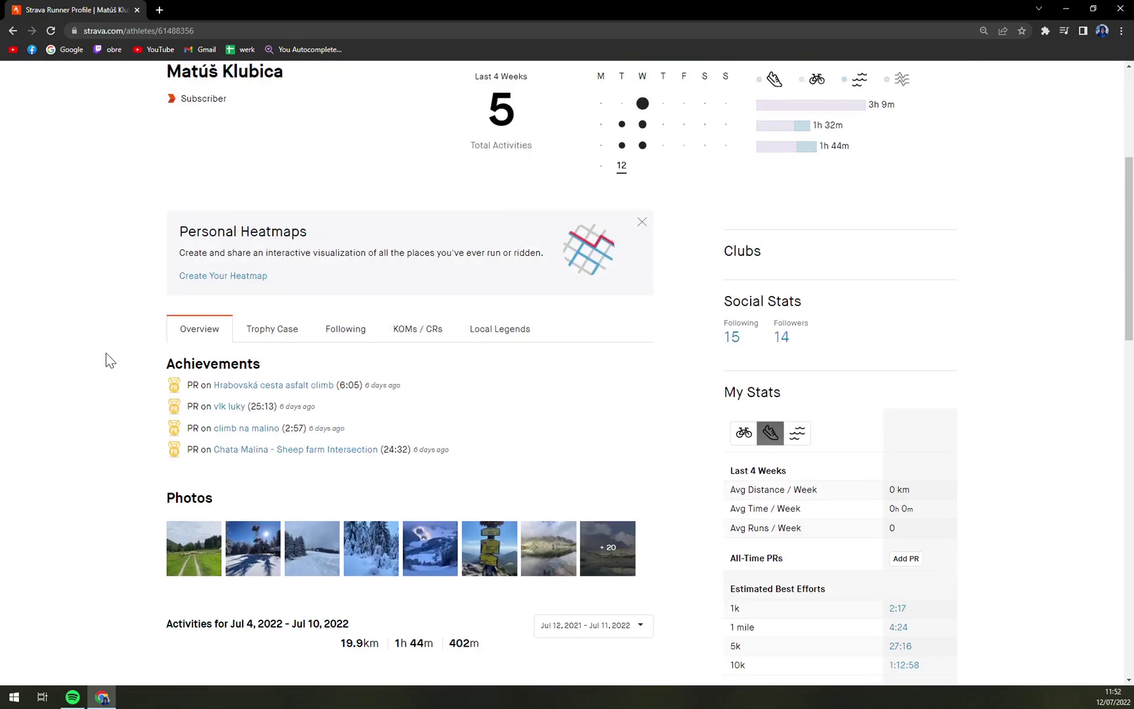
{"action": "scroll", "coordinate": [58, 324], "scroll_direction": "down", "scroll_amount": 8}
{"action": "scroll", "coordinate": [72, 323], "scroll_direction": "down", "scroll_amount": 4}
{"action": "scroll", "coordinate": [105, 318], "scroll_direction": "up", "scroll_amount": 2}
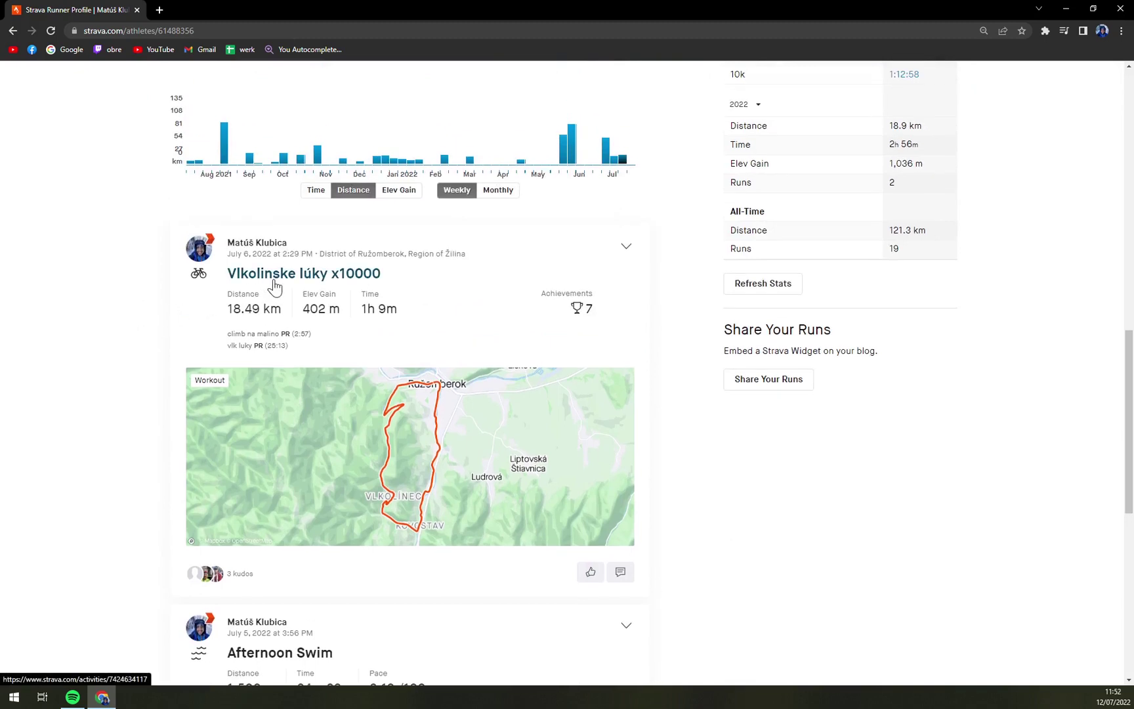
{"action": "left_click", "coordinate": [275, 286]}
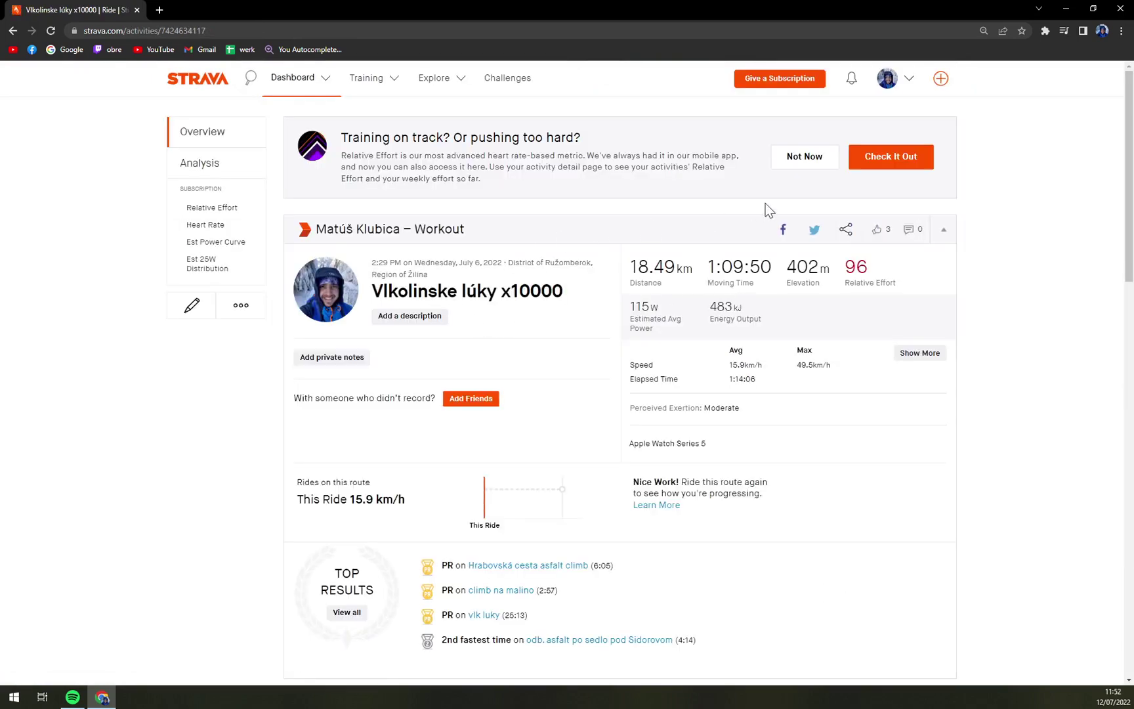
Dismiss the training-effort promotion and view the ride's Relative Effort analysis
{"action": "left_click", "coordinate": [805, 157]}
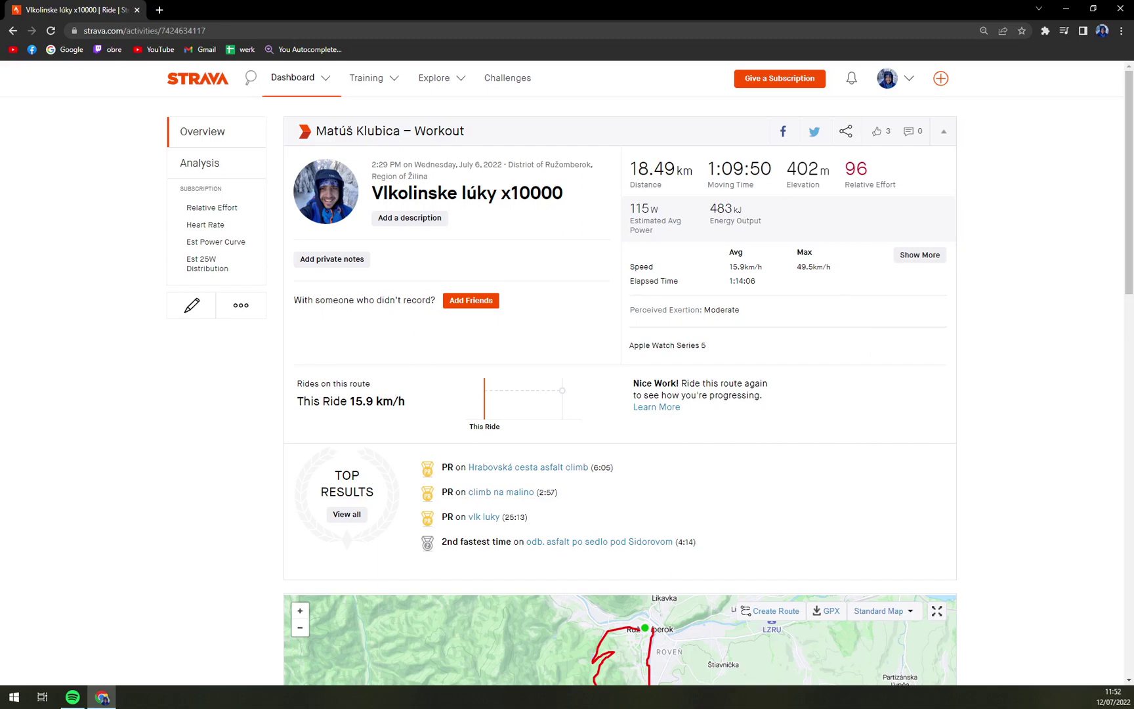
{"action": "left_click", "coordinate": [850, 172]}
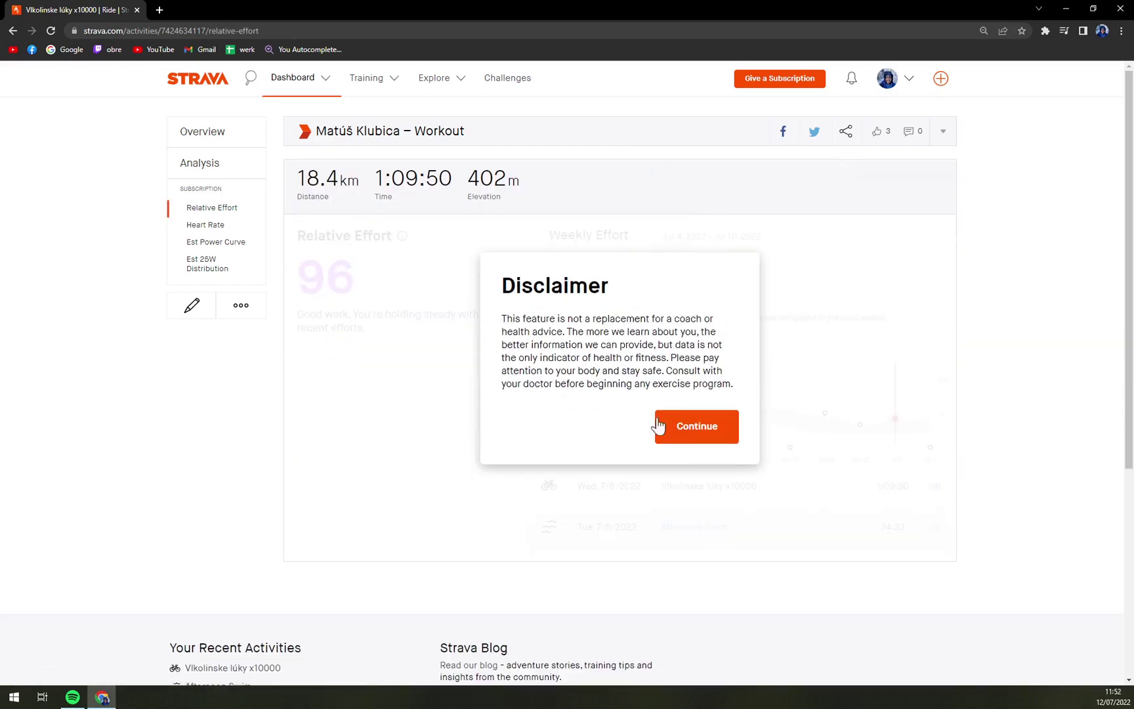
{"action": "left_click", "coordinate": [683, 439]}
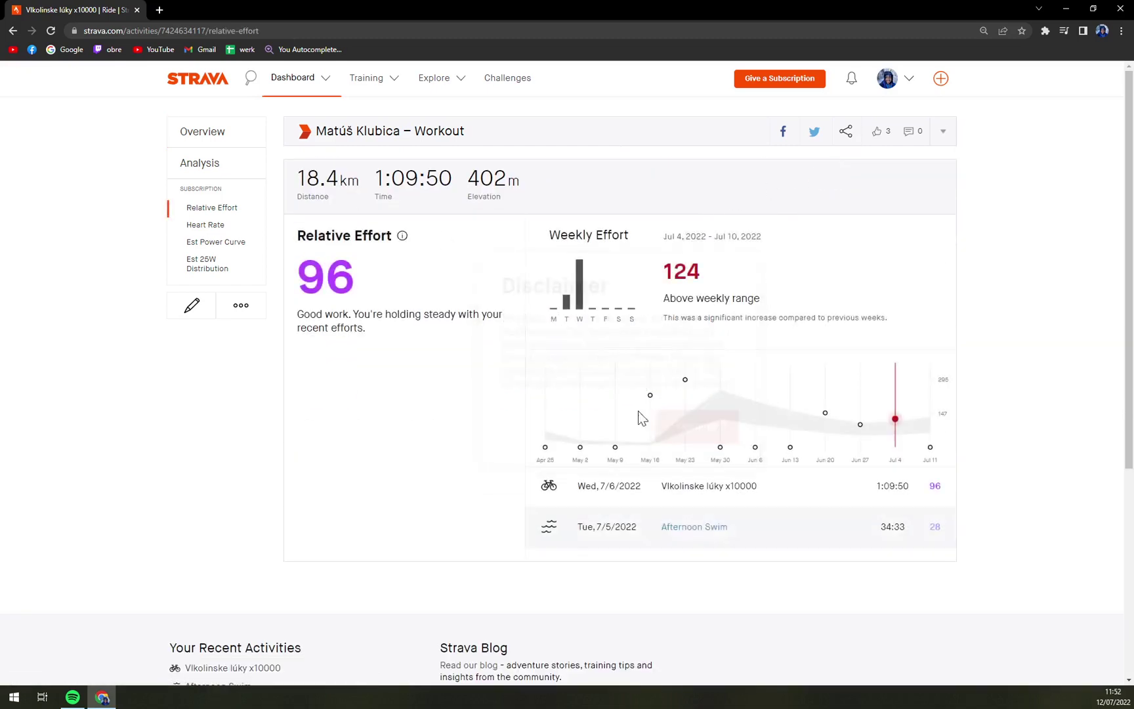
Return to the profile feed and reopen the Vlkolinske lúky x10000 ride
{"action": "left_click", "coordinate": [13, 31]}
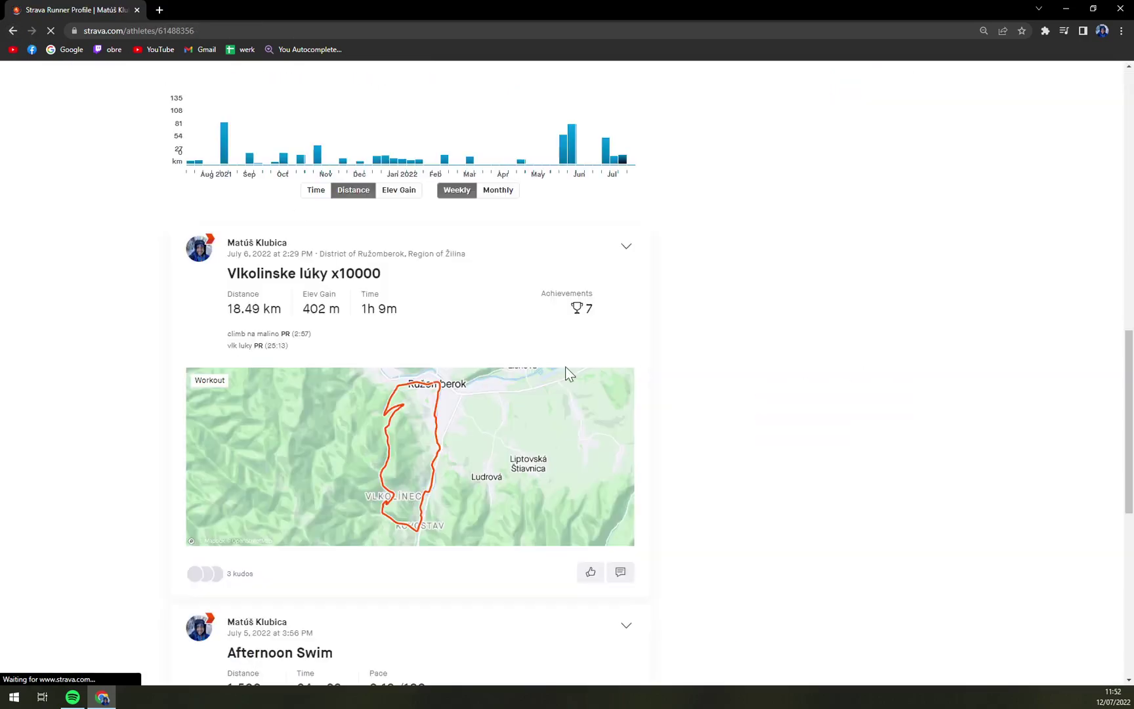
{"action": "scroll", "coordinate": [466, 337], "scroll_direction": "up", "scroll_amount": 10}
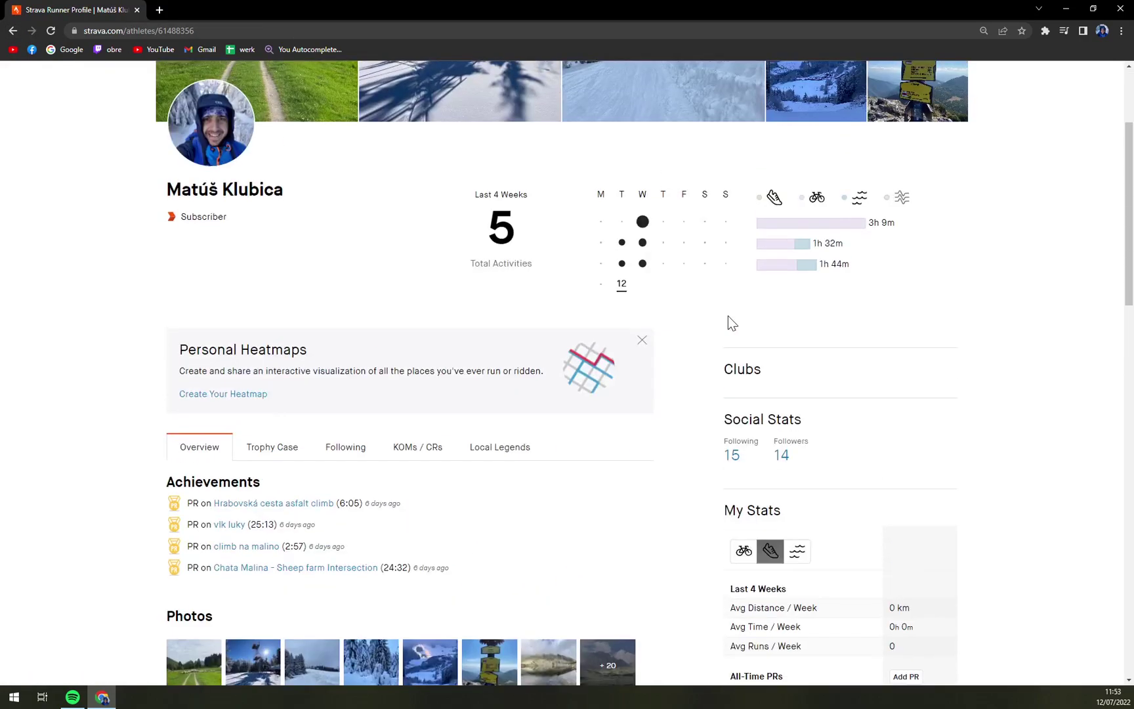
{"action": "scroll", "coordinate": [274, 343], "scroll_direction": "down", "scroll_amount": 10}
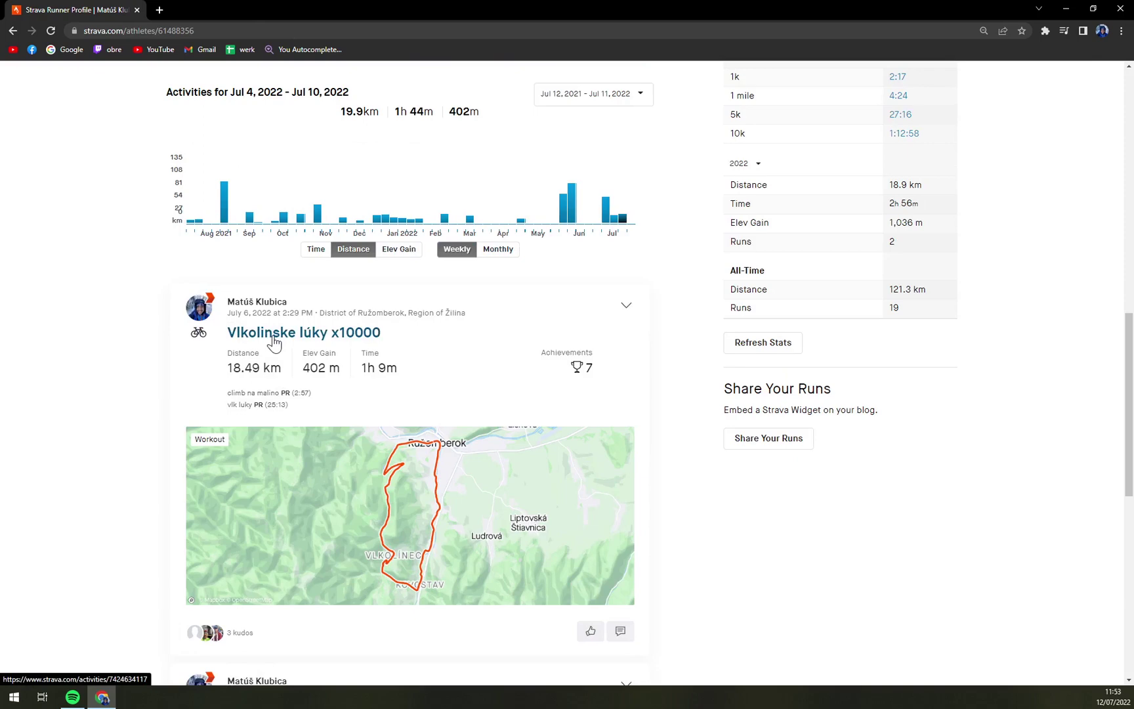
{"action": "left_click", "coordinate": [274, 343]}
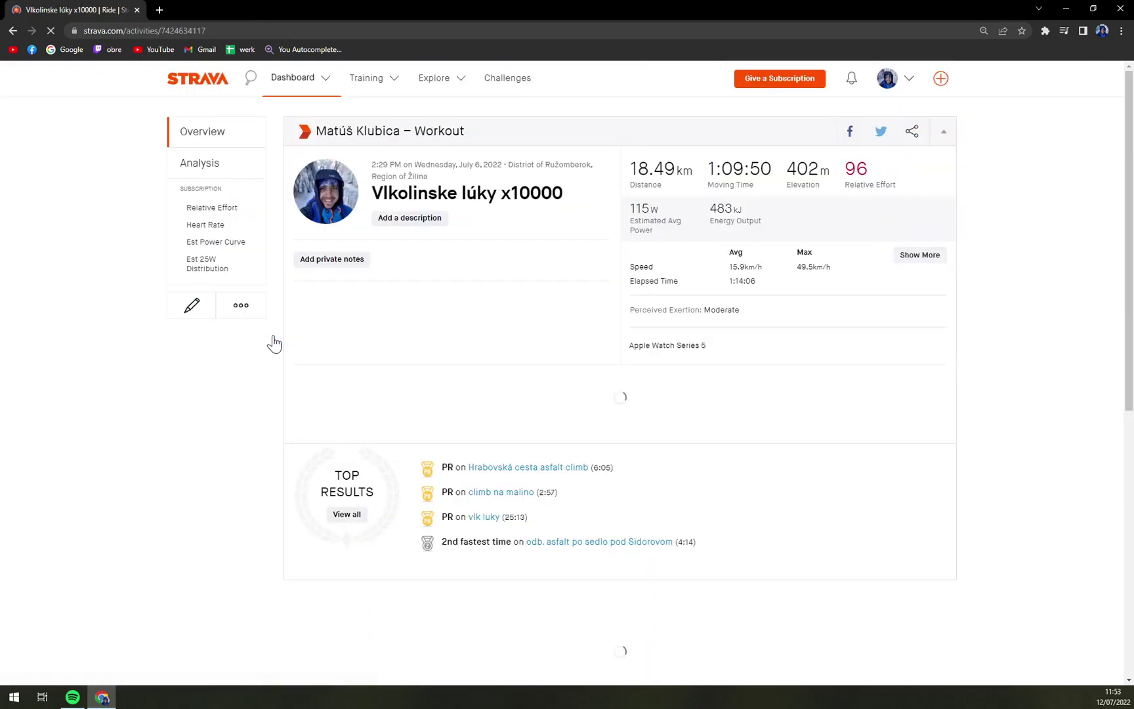
Start Create Segment from the ride's ••• Actions menu
{"action": "scroll", "coordinate": [577, 393], "scroll_direction": "down", "scroll_amount": 5}
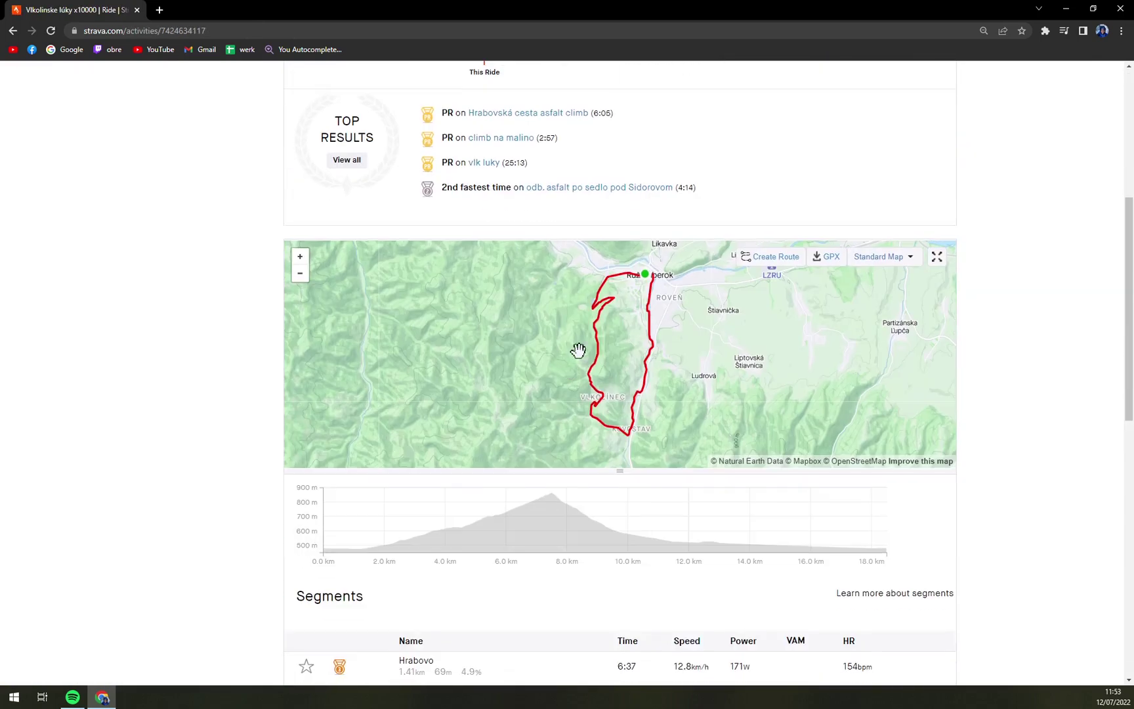
{"action": "scroll", "coordinate": [571, 328], "scroll_direction": "down", "scroll_amount": 1}
{"action": "scroll", "coordinate": [565, 299], "scroll_direction": "up", "scroll_amount": 6}
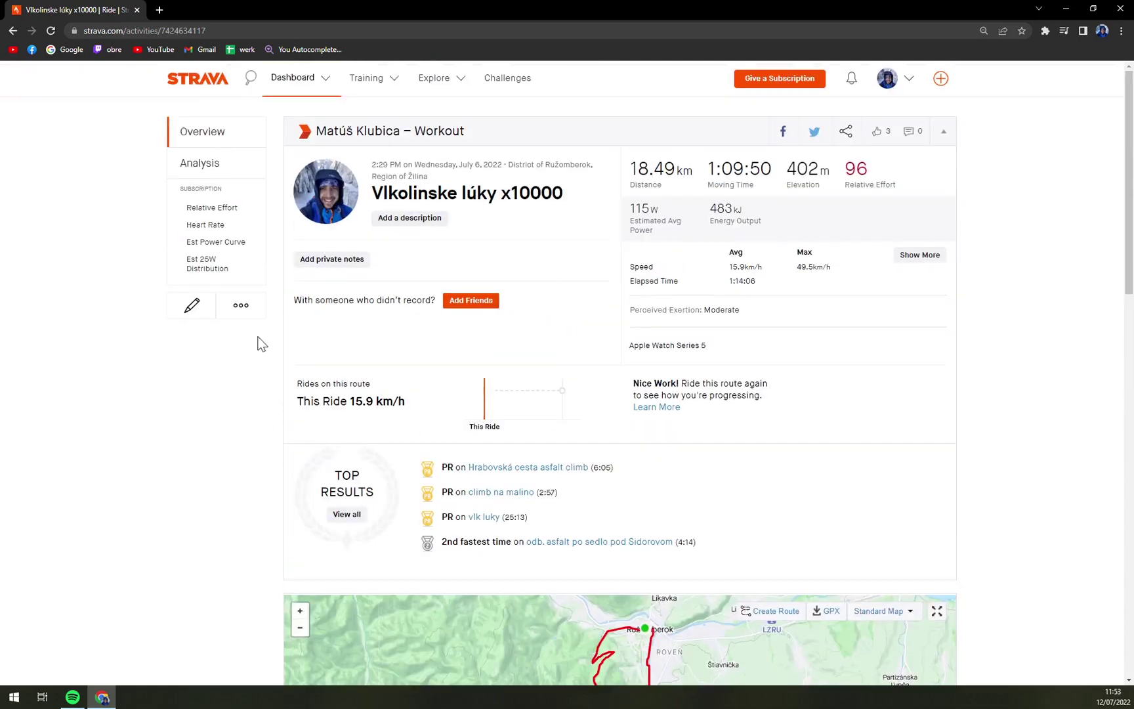
{"action": "left_click", "coordinate": [241, 306]}
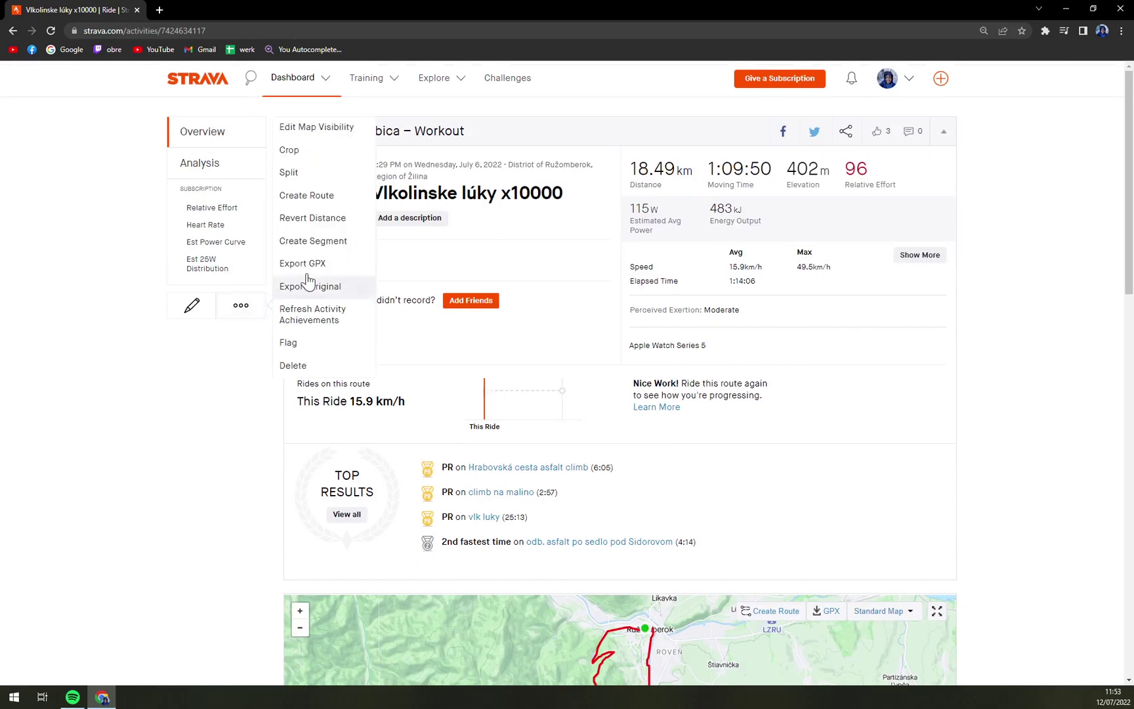
{"action": "left_click", "coordinate": [332, 252]}
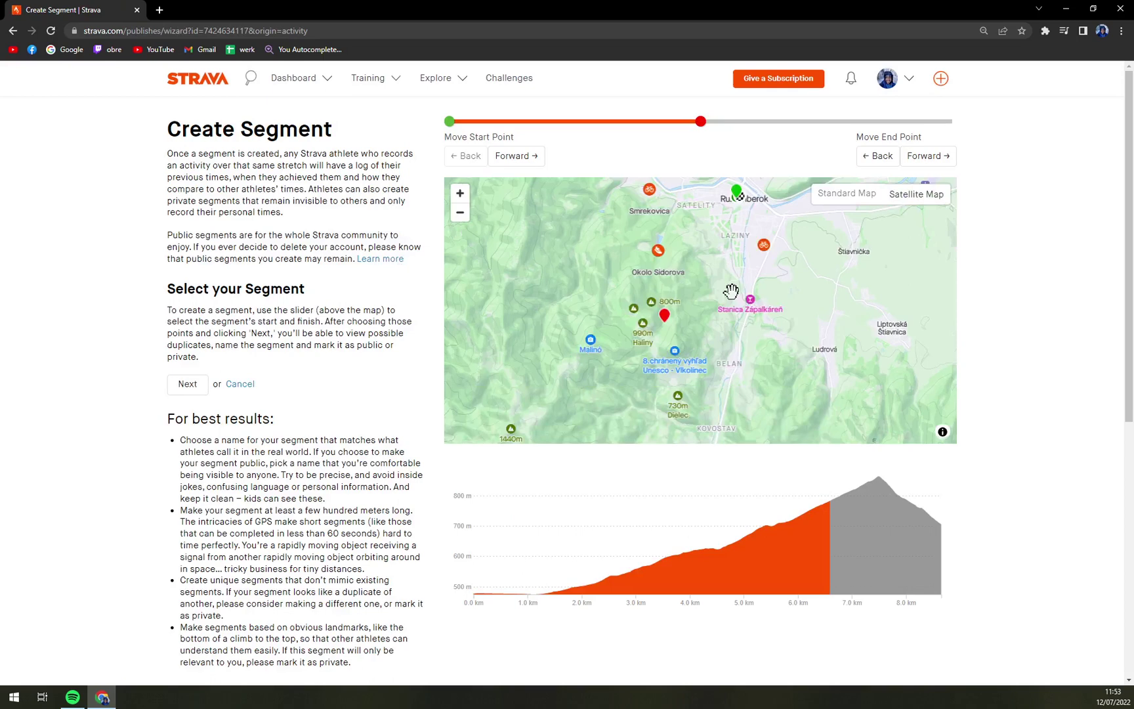
Zoom to the route near Ružomberok and slide the segment start to the summit before the descent
{"action": "scroll", "coordinate": [709, 263], "scroll_direction": "up", "scroll_amount": 2}
{"action": "scroll", "coordinate": [699, 243], "scroll_direction": "up", "scroll_amount": 2}
{"action": "scroll", "coordinate": [696, 232], "scroll_direction": "up", "scroll_amount": 2}
{"action": "mouse_move", "coordinate": [696, 231]}
{"action": "left_mouse_down"}
{"action": "mouse_move", "coordinate": [644, 348]}
{"action": "mouse_move", "coordinate": [662, 282]}
{"action": "left_mouse_up"}
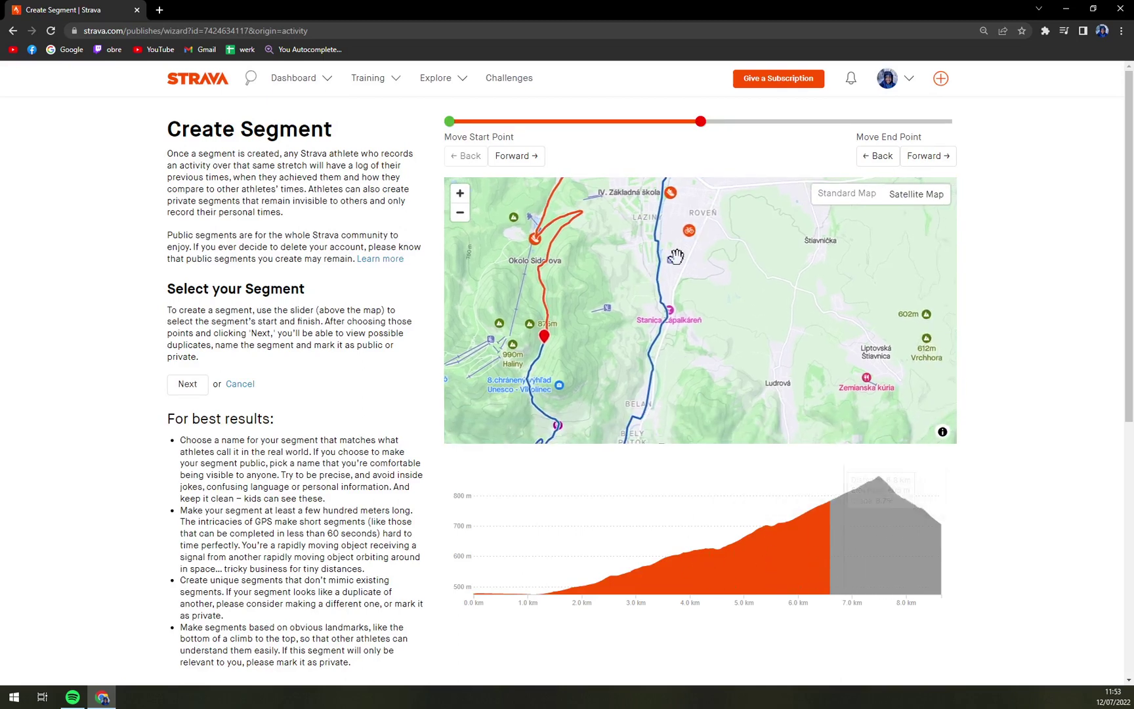
{"action": "left_click_drag", "start_coordinate": [449, 122], "coordinate": [510, 122]}
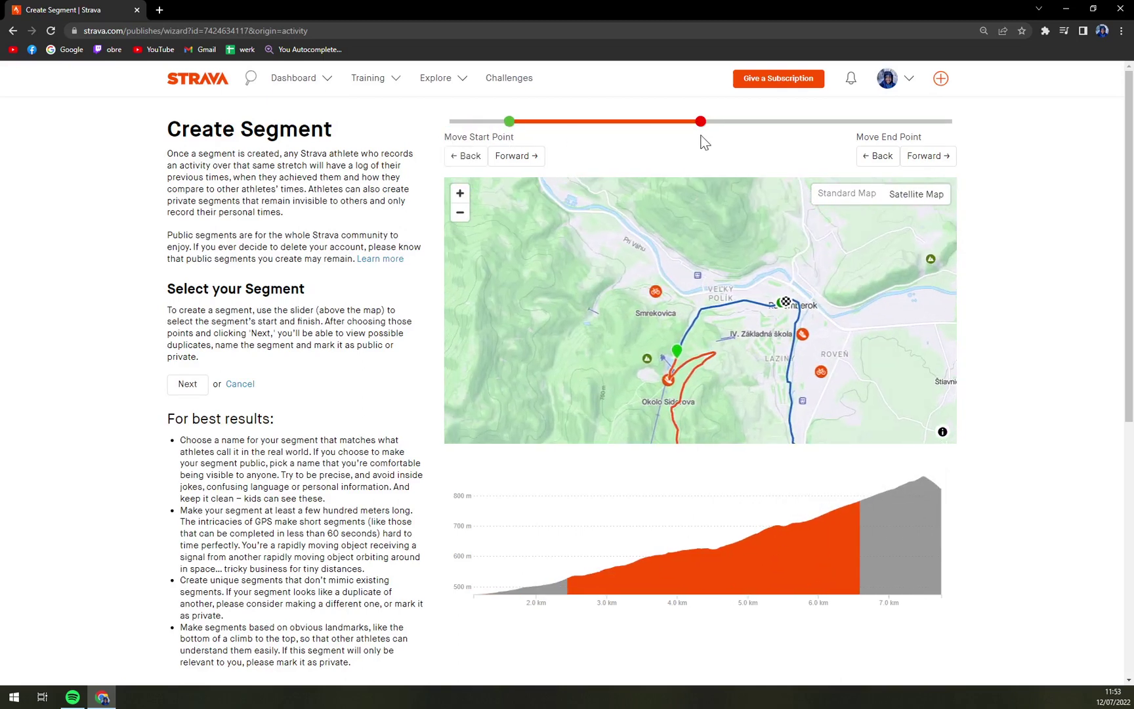
{"action": "mouse_move", "coordinate": [701, 121]}
{"action": "left_mouse_down"}
{"action": "mouse_move", "coordinate": [854, 121]}
{"action": "mouse_move", "coordinate": [817, 124]}
{"action": "left_mouse_up"}
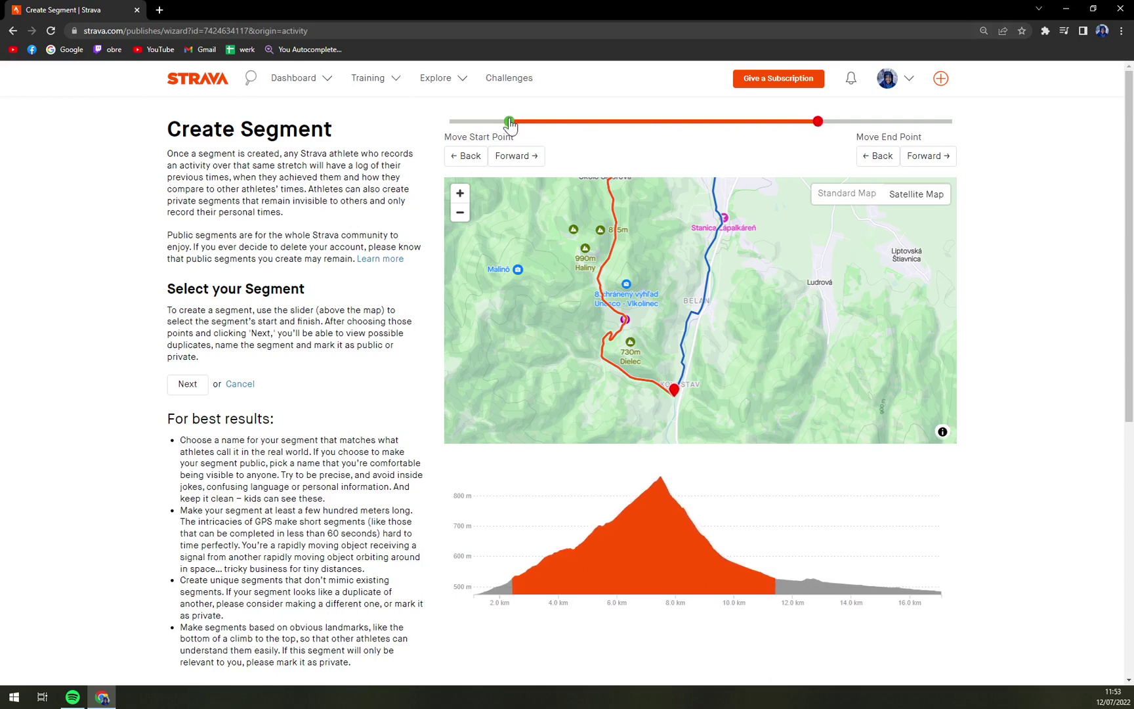
{"action": "mouse_move", "coordinate": [510, 124]}
{"action": "left_mouse_down"}
{"action": "mouse_move", "coordinate": [806, 153]}
{"action": "mouse_move", "coordinate": [754, 147]}
{"action": "mouse_move", "coordinate": [749, 122]}
{"action": "left_mouse_up"}
Zoom in around Sidorovo and fine-tune the start to just above the hairpins
{"action": "scroll", "coordinate": [681, 256], "scroll_direction": "up", "scroll_amount": 2}
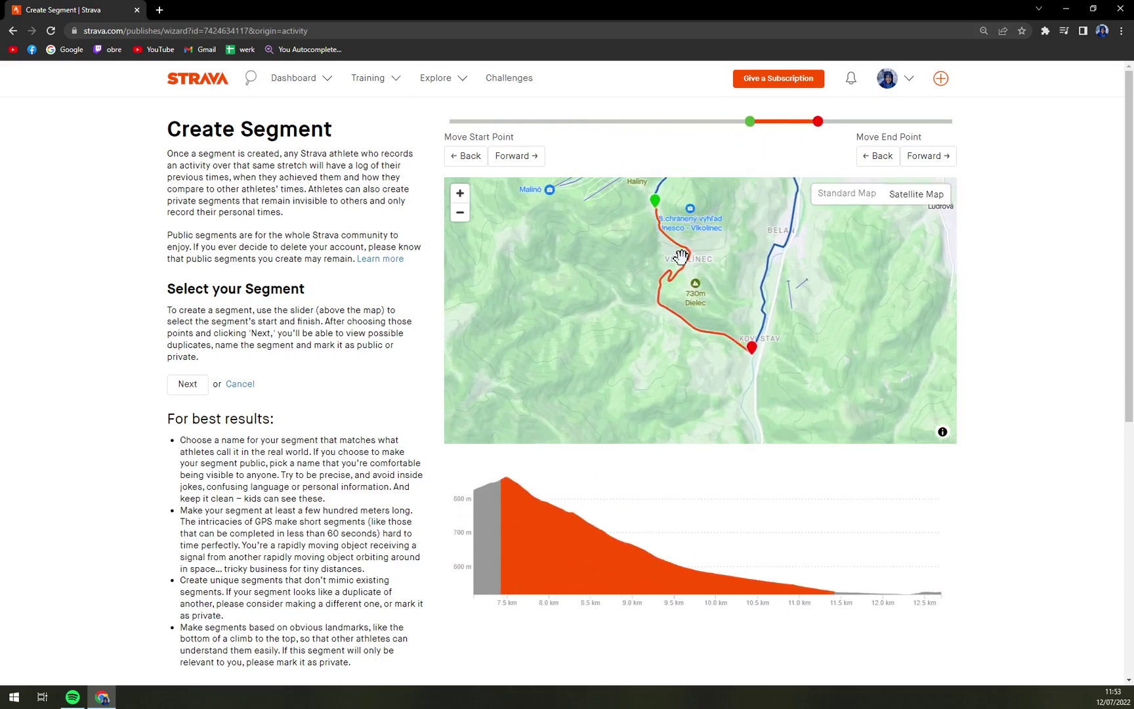
{"action": "scroll", "coordinate": [681, 256], "scroll_direction": "up", "scroll_amount": 1}
{"action": "scroll", "coordinate": [688, 282], "scroll_direction": "up", "scroll_amount": 1}
{"action": "scroll", "coordinate": [694, 311], "scroll_direction": "up", "scroll_amount": 1}
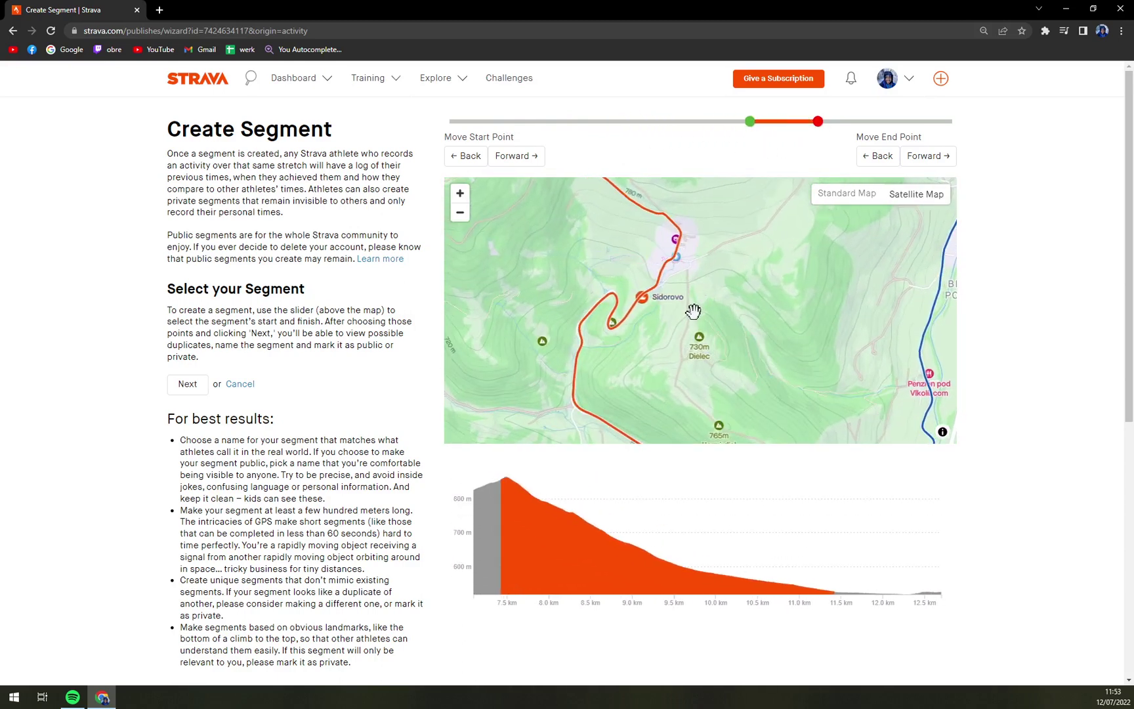
{"action": "scroll", "coordinate": [694, 310], "scroll_direction": "up", "scroll_amount": 1}
{"action": "scroll", "coordinate": [689, 325], "scroll_direction": "up", "scroll_amount": 1}
{"action": "scroll", "coordinate": [594, 378], "scroll_direction": "up", "scroll_amount": 1}
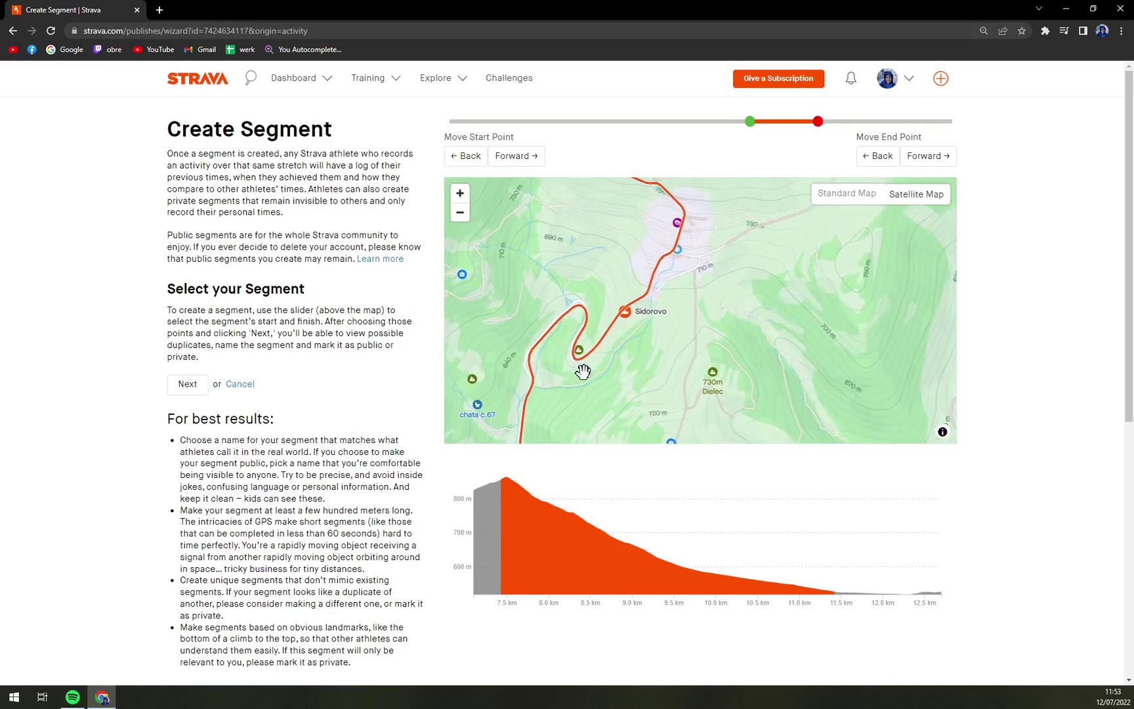
{"action": "scroll", "coordinate": [583, 372], "scroll_direction": "up", "scroll_amount": 1}
{"action": "mouse_move", "coordinate": [732, 228]}
{"action": "left_mouse_down"}
{"action": "mouse_move", "coordinate": [717, 283]}
{"action": "mouse_move", "coordinate": [712, 270]}
{"action": "left_mouse_up"}
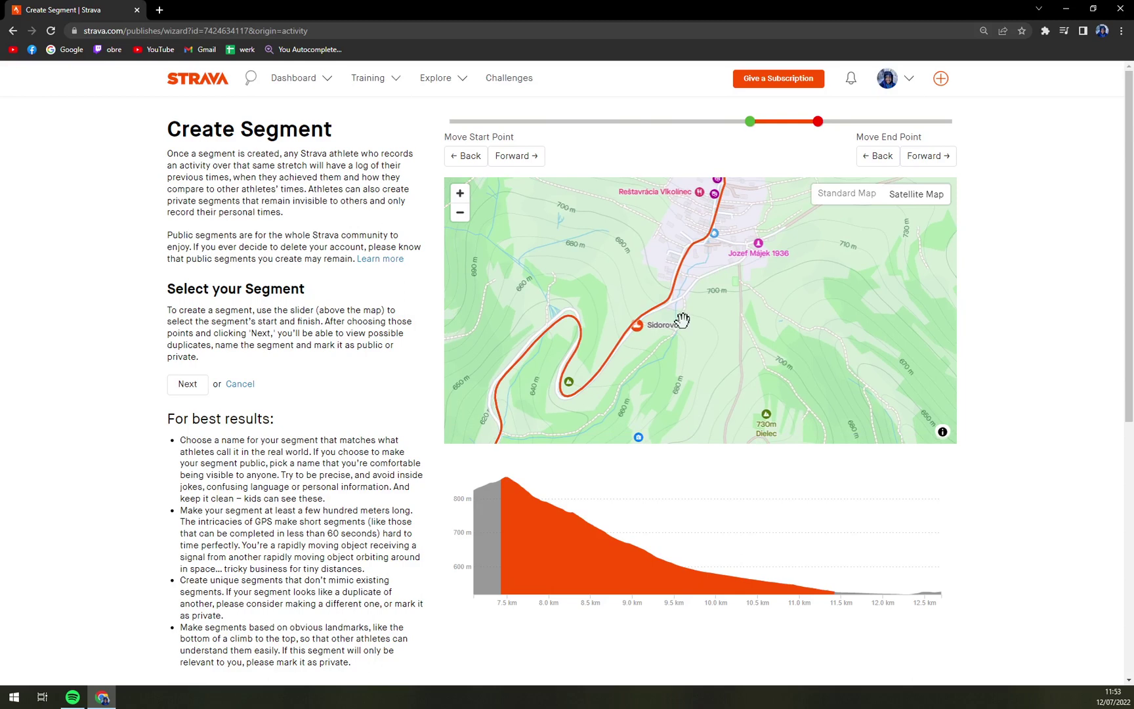
{"action": "scroll", "coordinate": [680, 244], "scroll_direction": "down", "scroll_amount": 1}
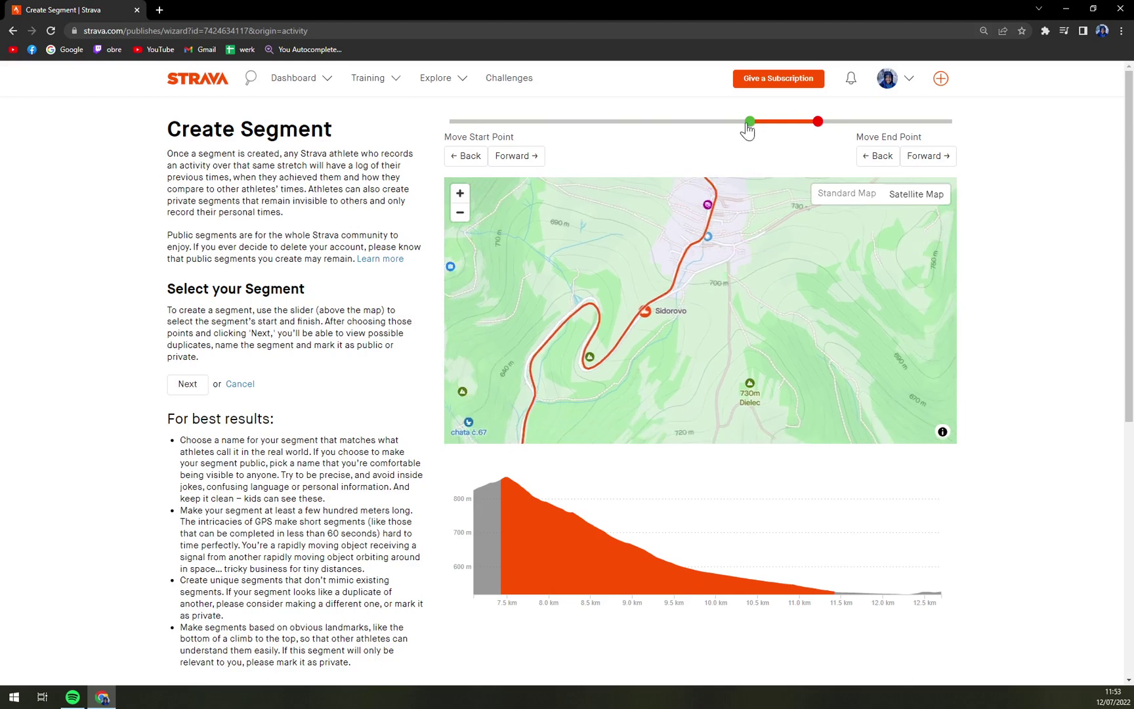
{"action": "left_click_drag", "start_coordinate": [748, 125], "coordinate": [787, 133]}
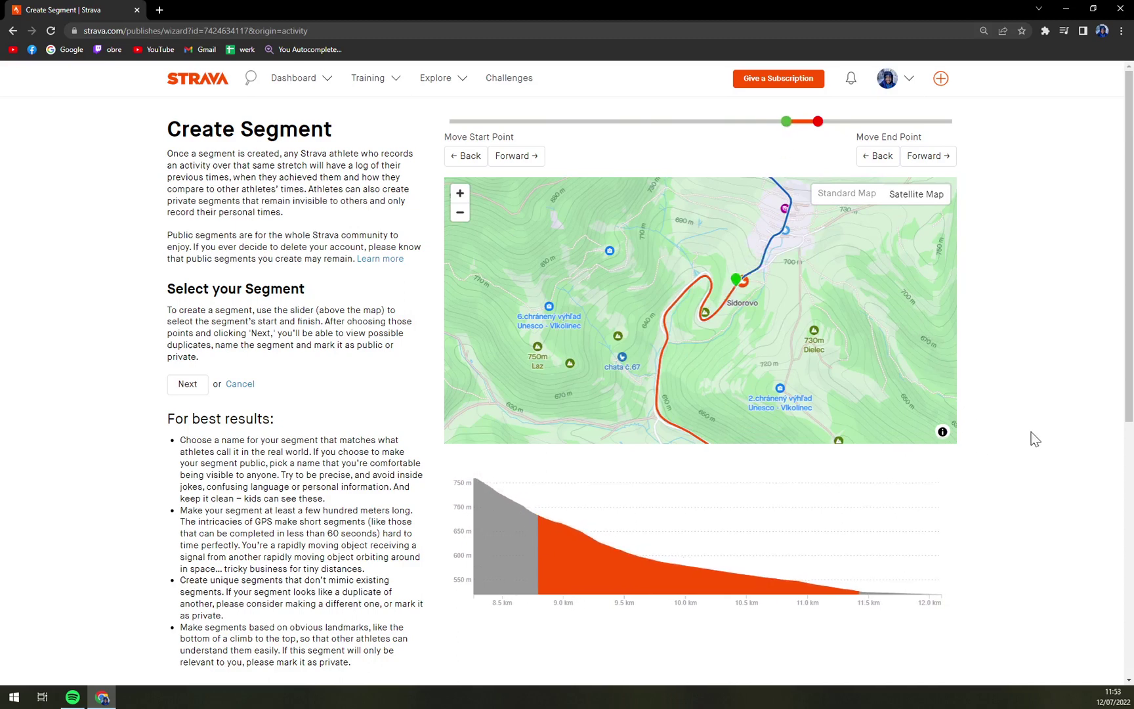
{"action": "left_click_drag", "start_coordinate": [762, 329], "coordinate": [629, 229]}
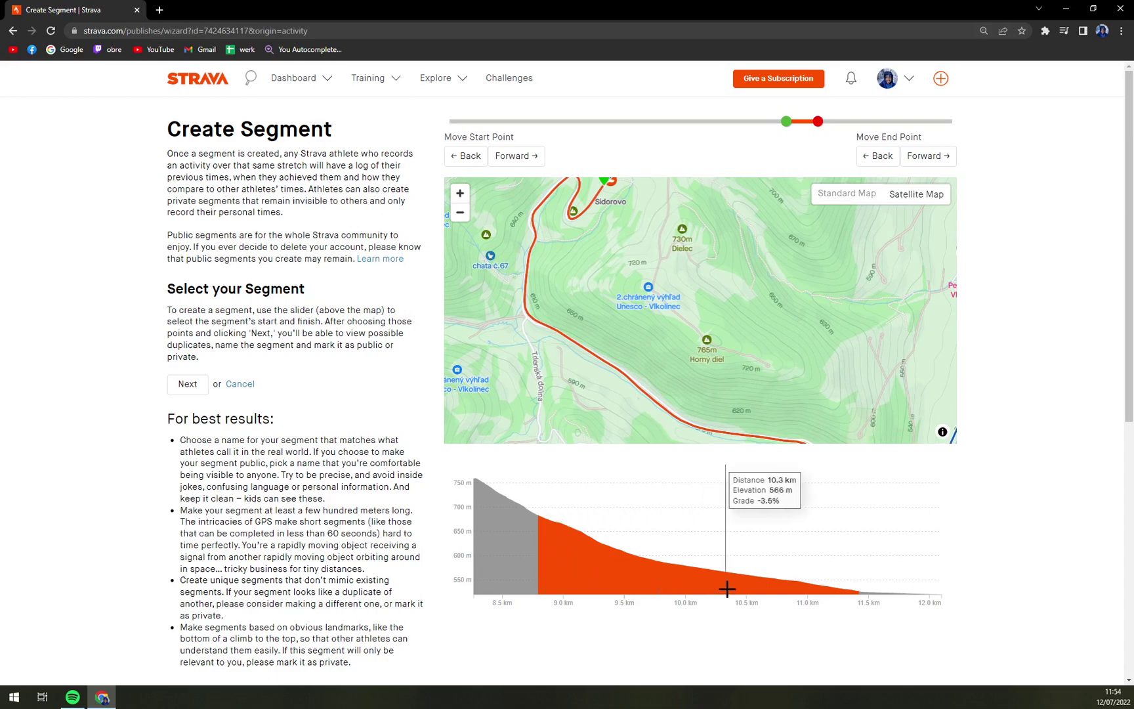
{"action": "left_click_drag", "start_coordinate": [666, 282], "coordinate": [653, 335]}
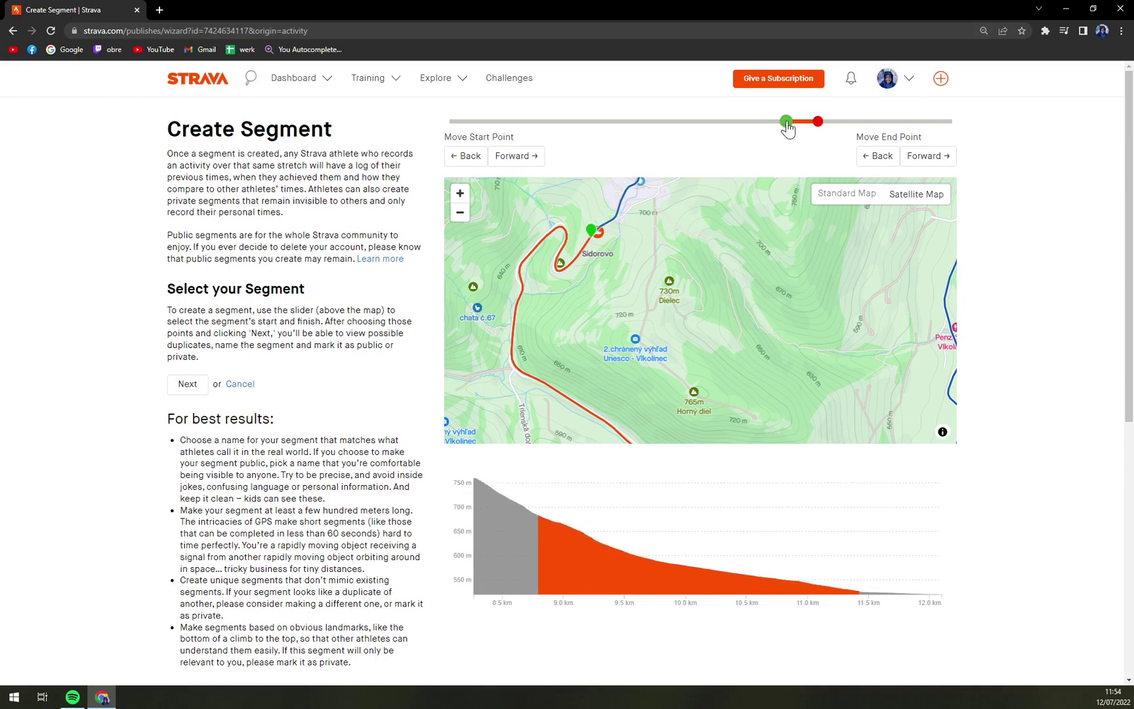
{"action": "left_click_drag", "start_coordinate": [788, 128], "coordinate": [786, 128]}
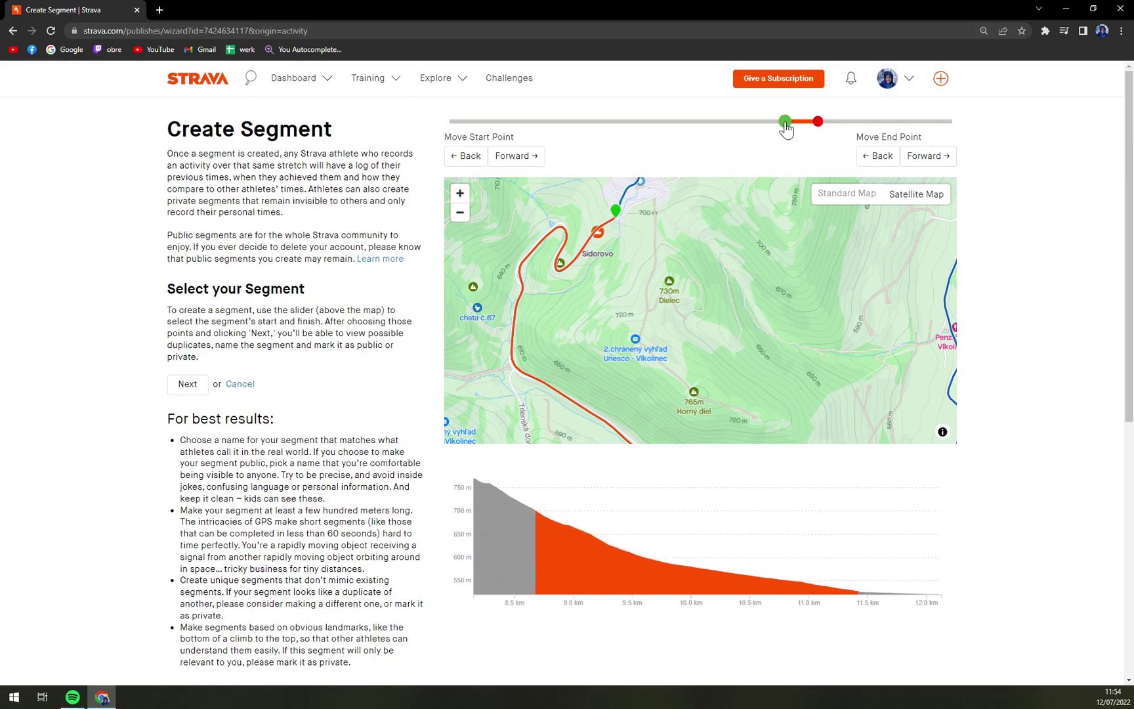
Step the end point forward to the valley road near Kovostav
{"action": "left_click", "coordinate": [909, 162]}
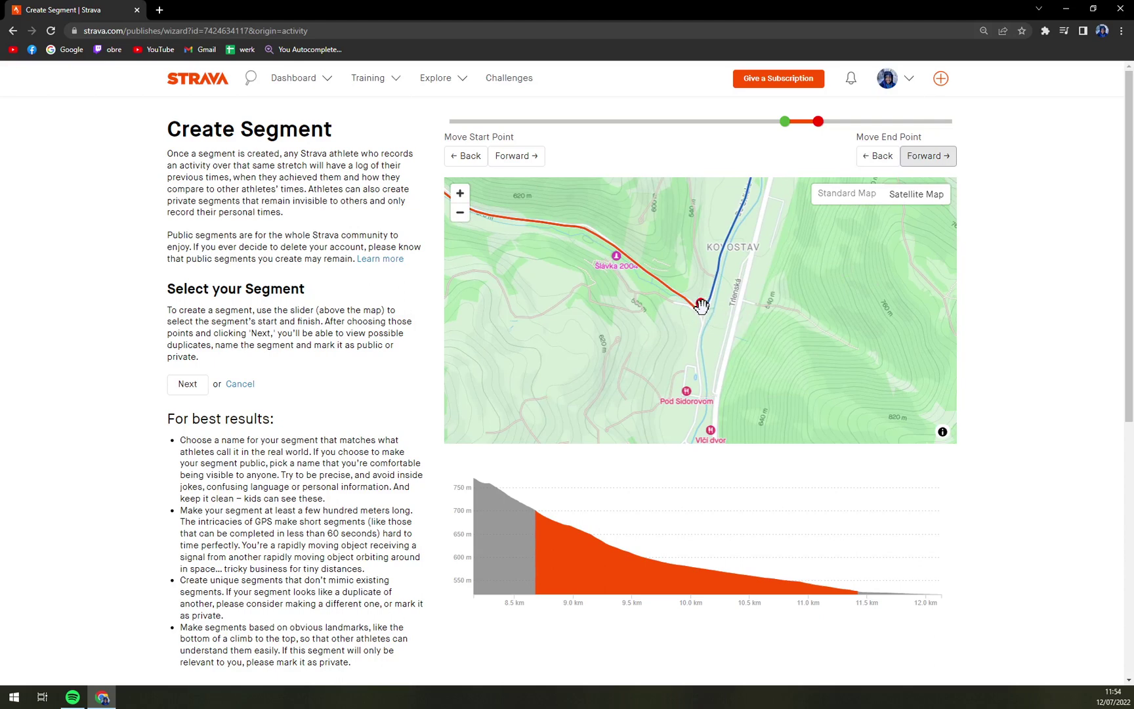
{"action": "scroll", "coordinate": [749, 361], "scroll_direction": "down", "scroll_amount": 1}
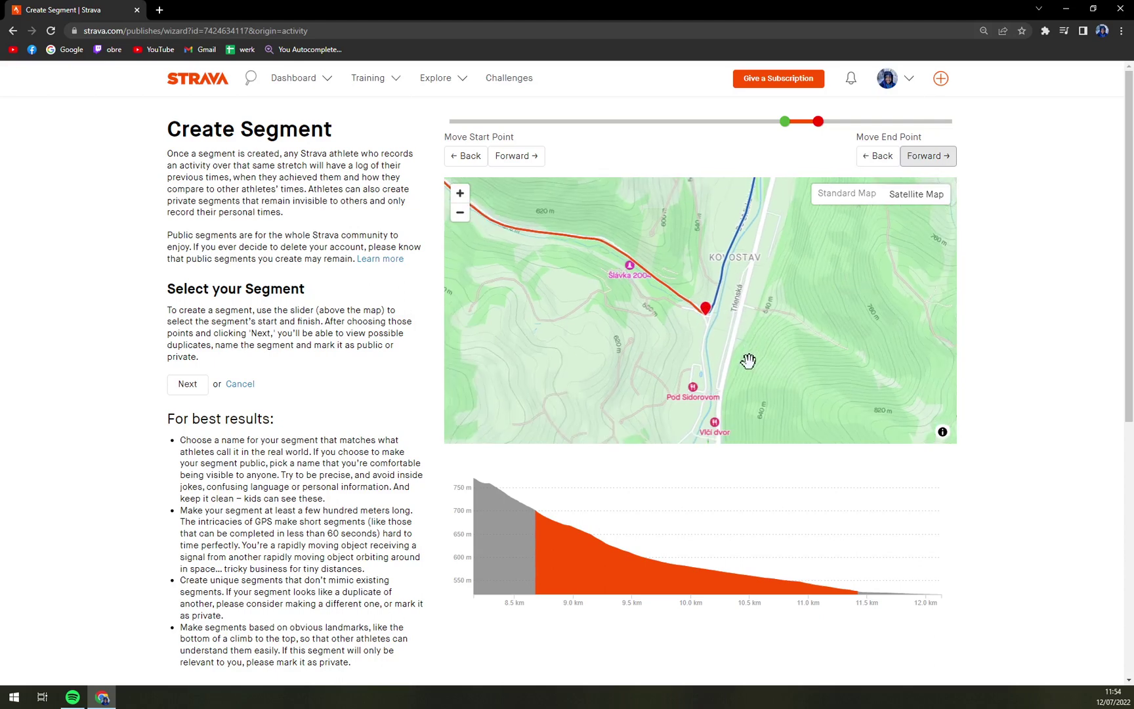
{"action": "scroll", "coordinate": [748, 361], "scroll_direction": "down", "scroll_amount": 1}
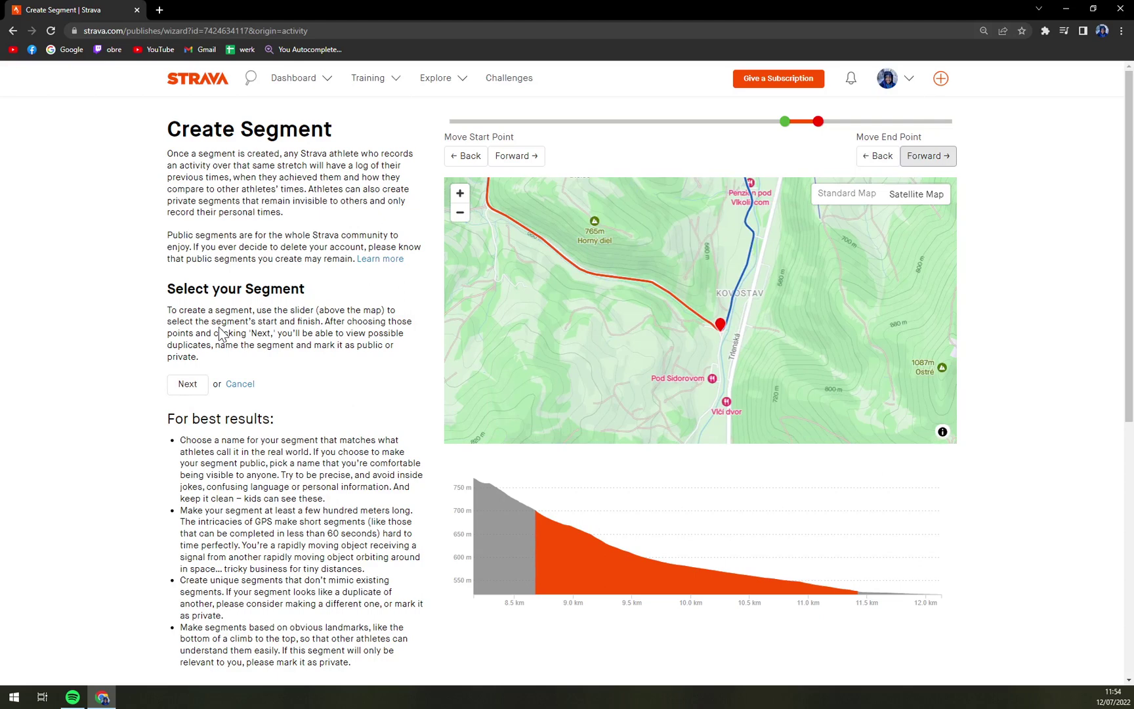
Preview similar segments Vlkolinec - do dediny and Ku Vlkolincu I/II, then choose Create My Segment
{"action": "left_click", "coordinate": [180, 388]}
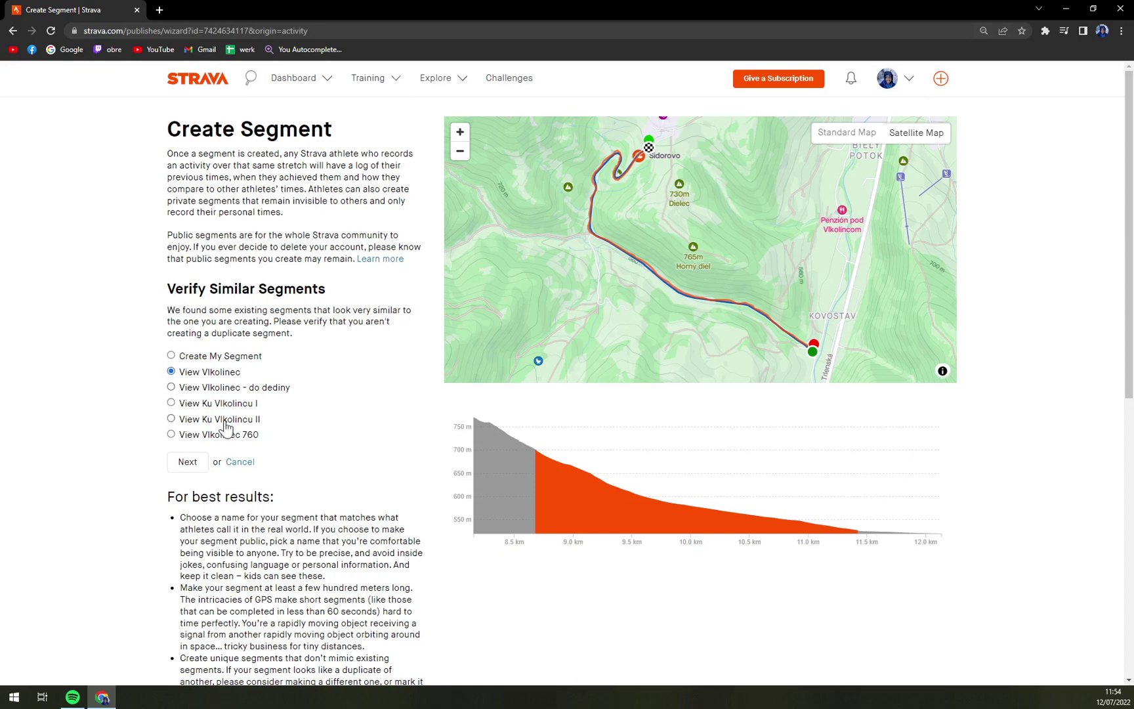
{"action": "left_click", "coordinate": [212, 393]}
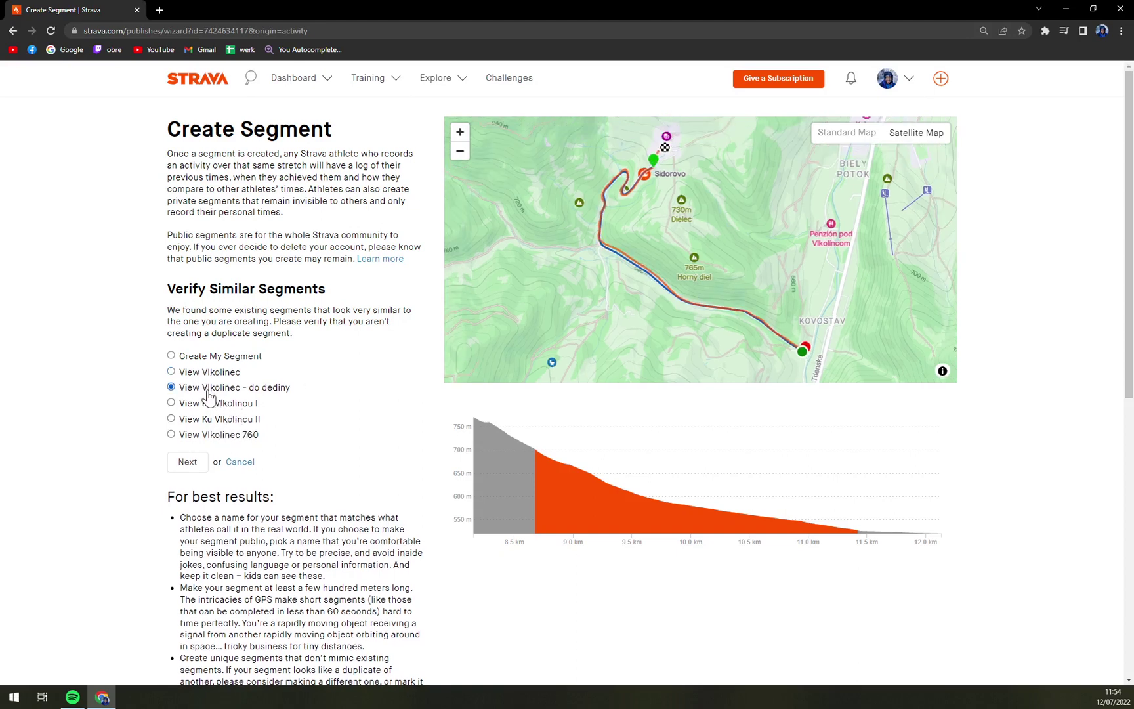
{"action": "left_click", "coordinate": [229, 403]}
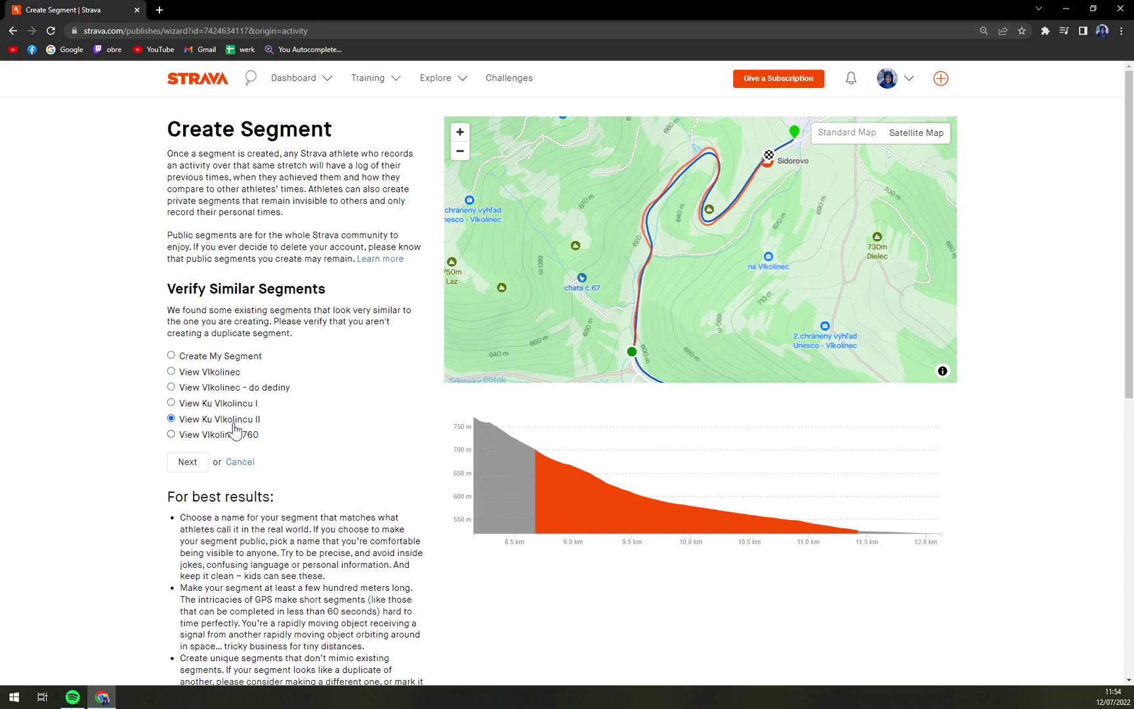
{"action": "left_click", "coordinate": [223, 403]}
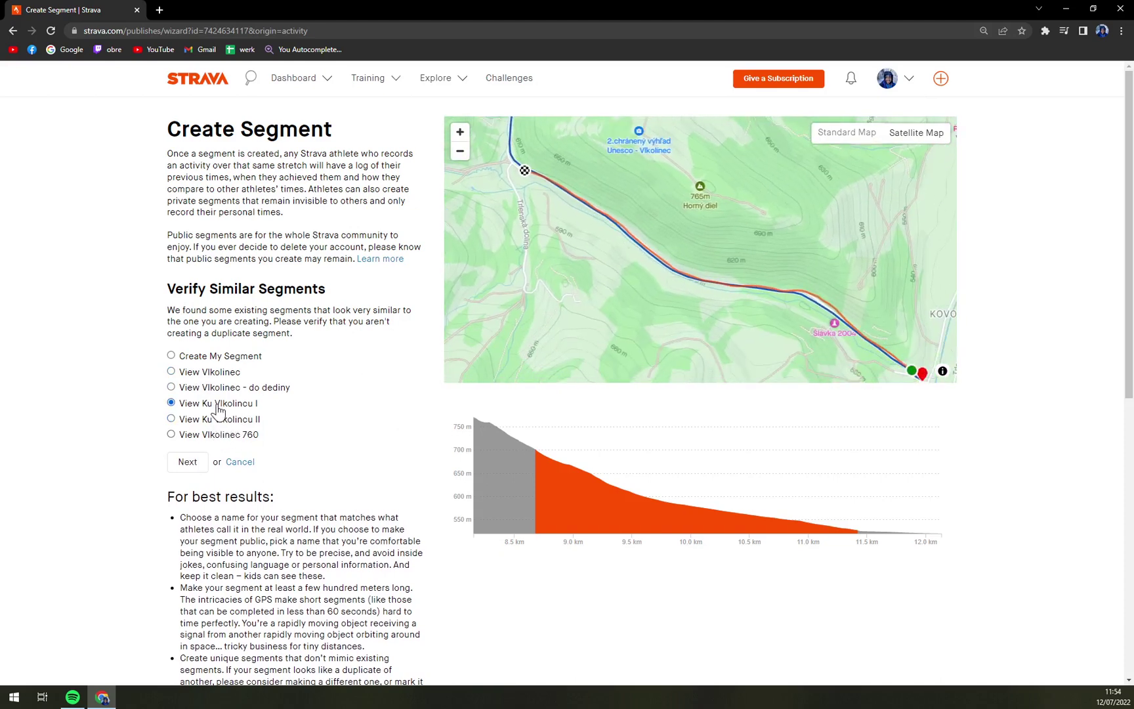
{"action": "left_click", "coordinate": [211, 386]}
{"action": "left_click", "coordinate": [216, 360]}
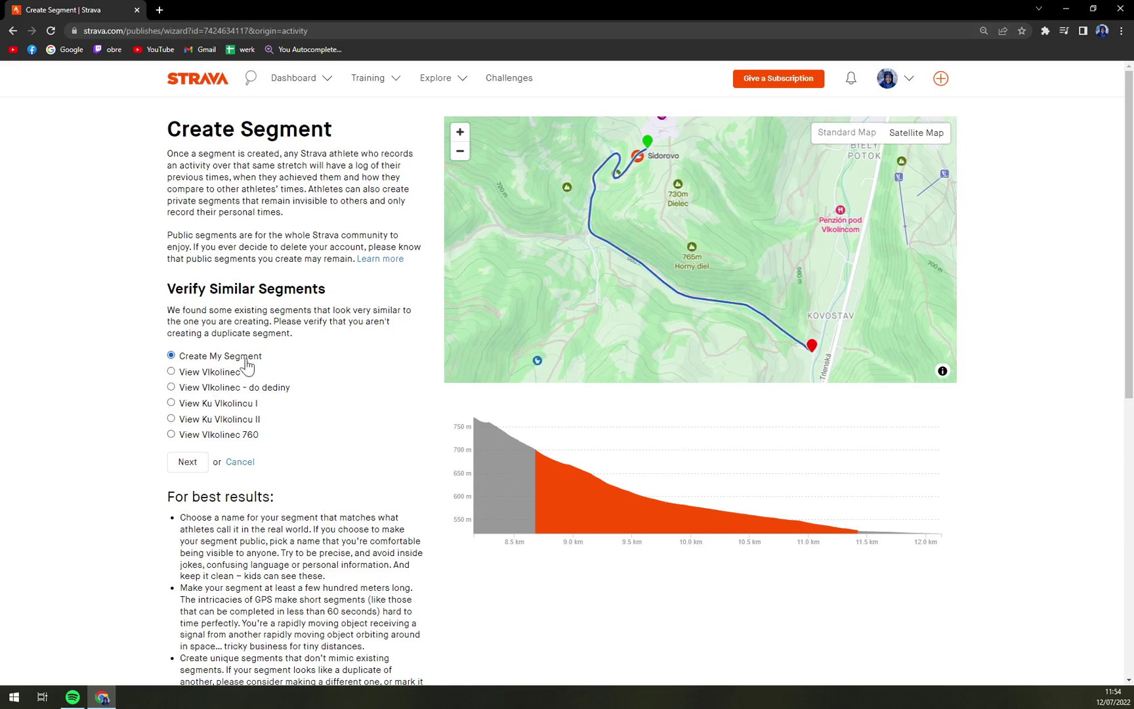
{"action": "left_click", "coordinate": [191, 464]}
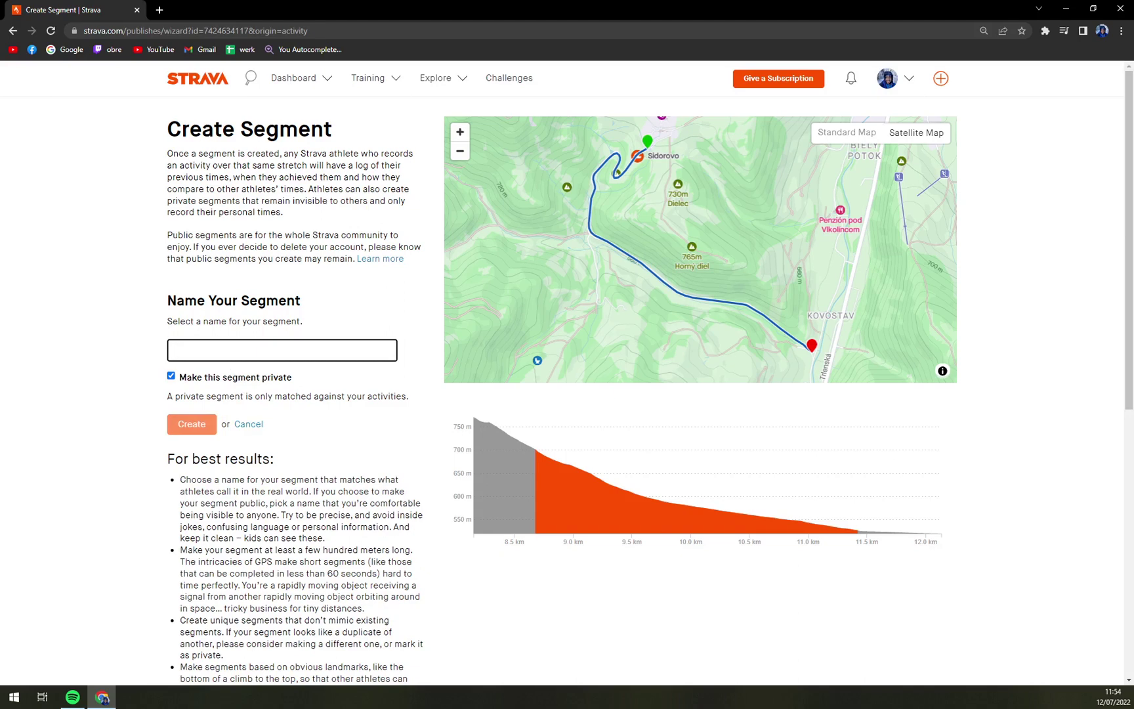
Name it 'Vlkolinec - Kovostav downhill', uncheck 'Make this segment private', and create it
{"action": "type", "text": "Vlkolinec - Kovostav"}
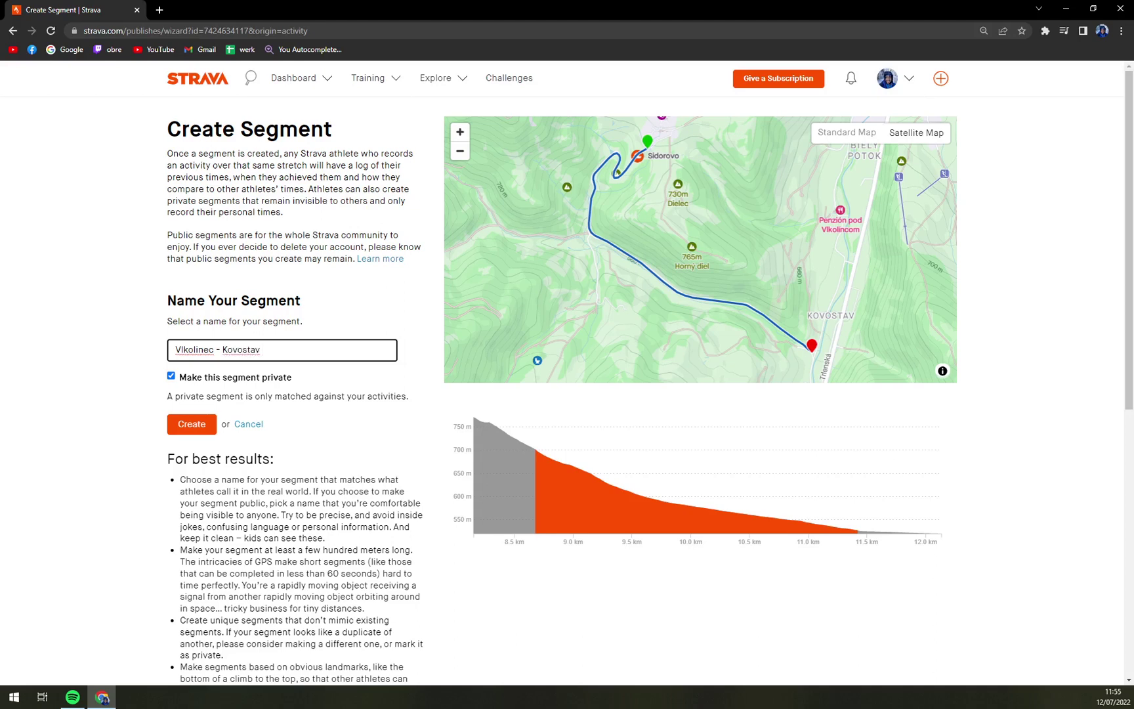
{"action": "type", "text": "downhu"}
{"action": "key", "text": "BackSpace"}
{"action": "type", "text": "ill"}
{"action": "left_click", "coordinate": [227, 379]}
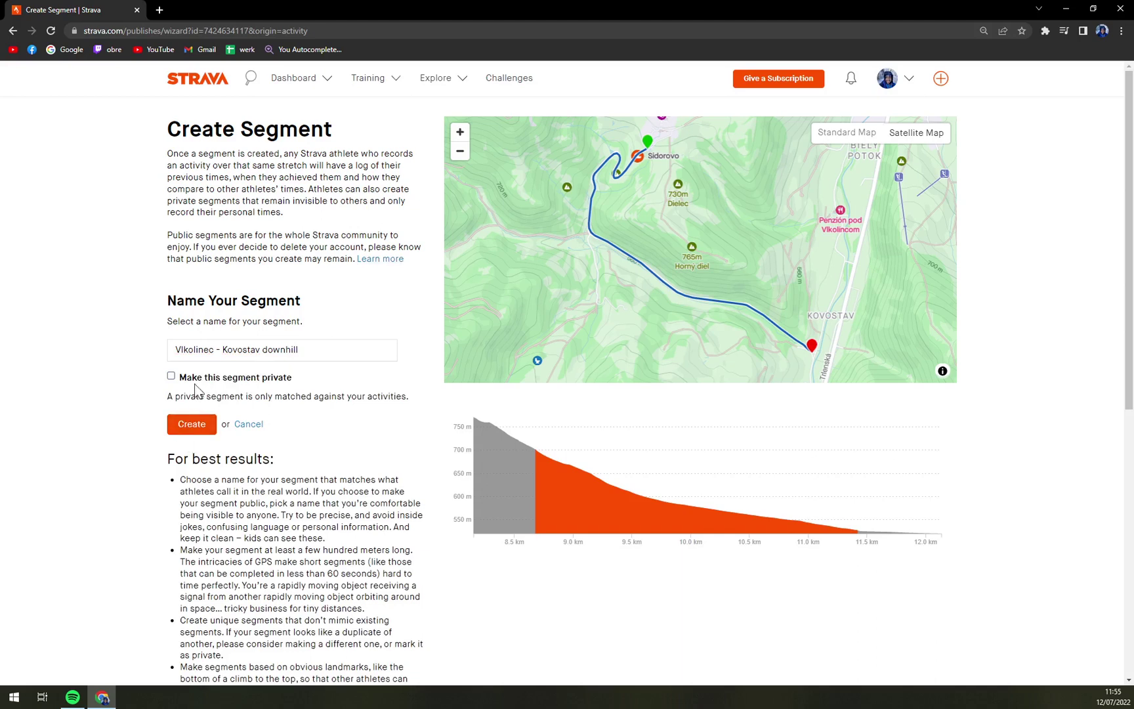
{"action": "left_click", "coordinate": [192, 427]}
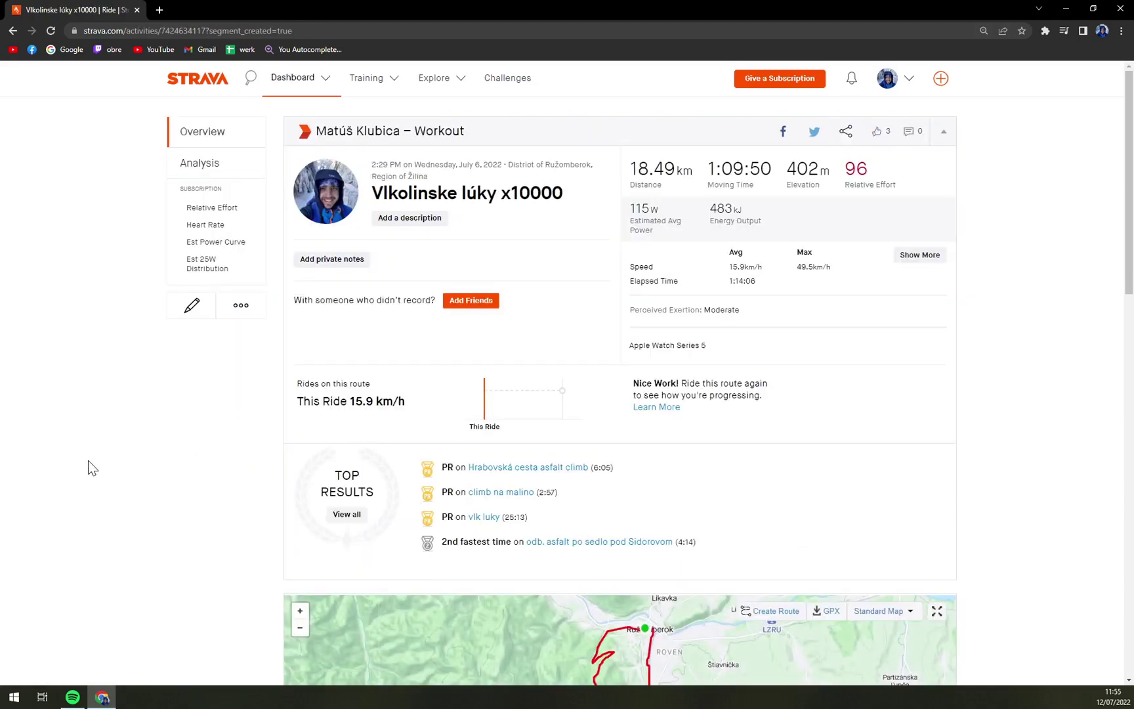
Reveal the two hidden Chata Malina efforts in the ride's Segments table
{"action": "scroll", "coordinate": [224, 463], "scroll_direction": "down", "scroll_amount": 2}
{"action": "scroll", "coordinate": [250, 475], "scroll_direction": "down", "scroll_amount": 2}
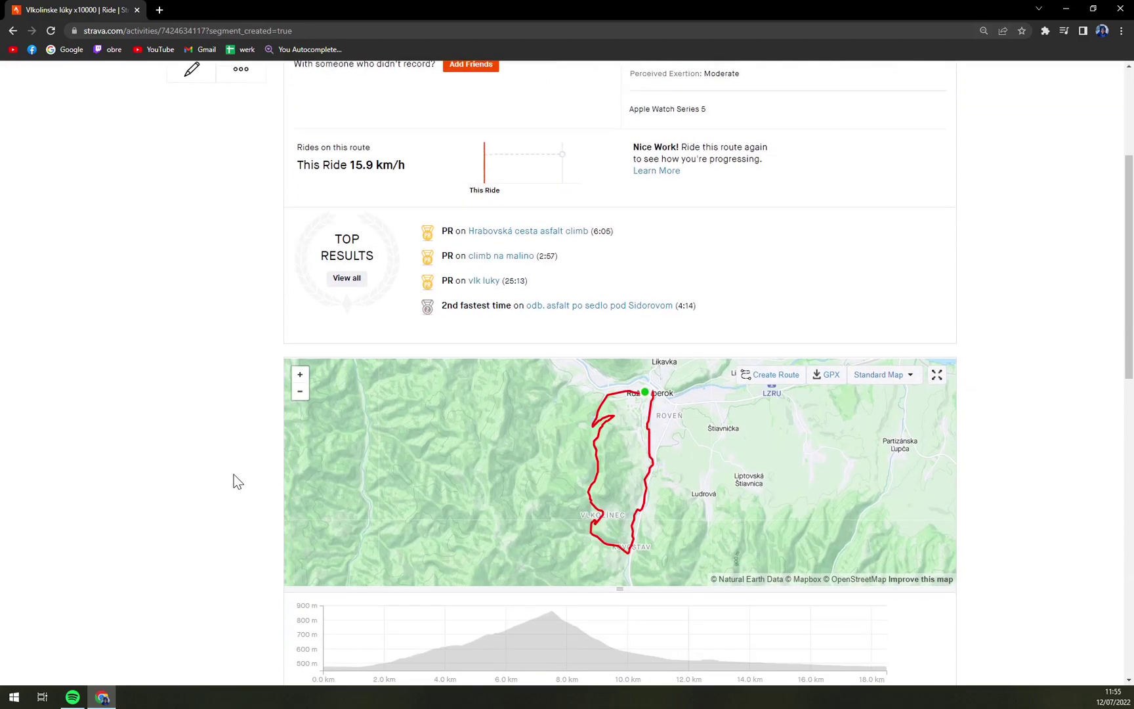
{"action": "scroll", "coordinate": [599, 548], "scroll_direction": "down", "scroll_amount": 1}
{"action": "scroll", "coordinate": [597, 555], "scroll_direction": "up", "scroll_amount": 5}
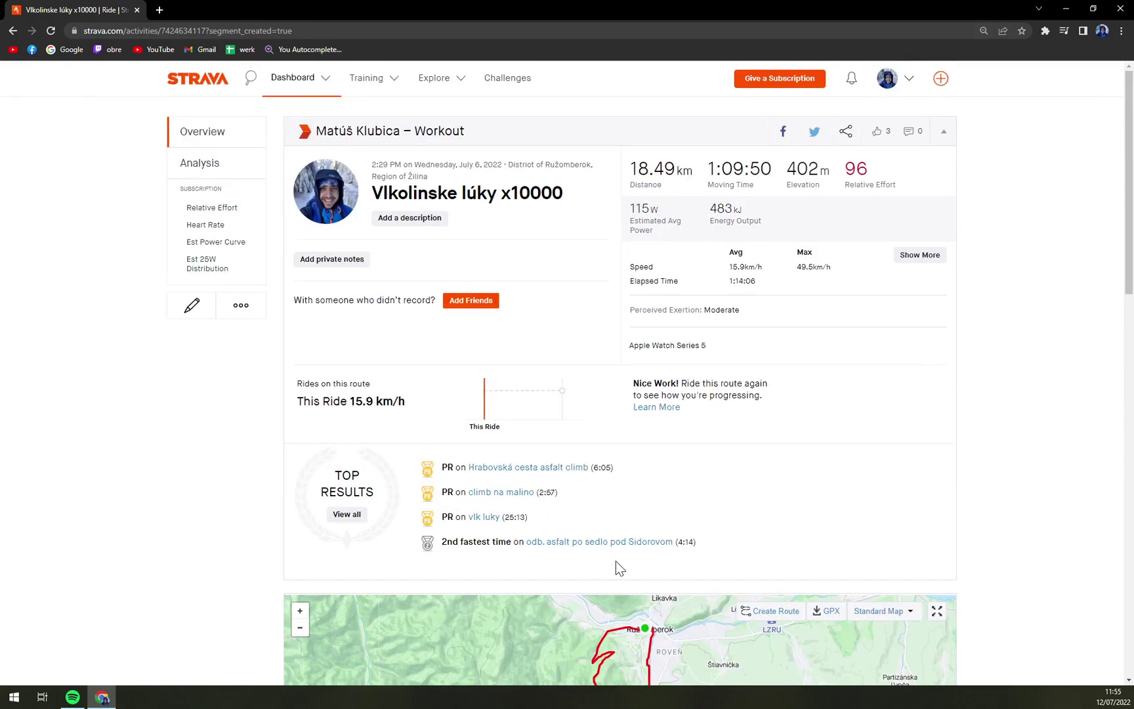
{"action": "scroll", "coordinate": [578, 552], "scroll_direction": "down", "scroll_amount": 5}
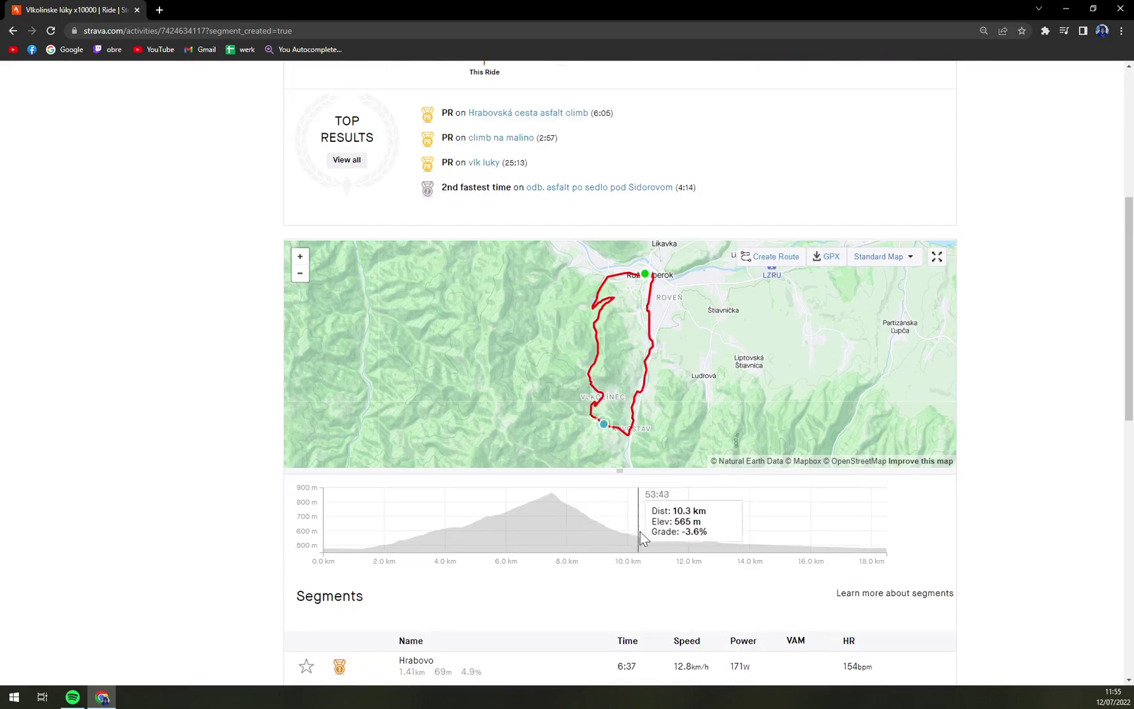
{"action": "scroll", "coordinate": [600, 354], "scroll_direction": "up", "scroll_amount": 3}
{"action": "scroll", "coordinate": [683, 393], "scroll_direction": "up", "scroll_amount": 2}
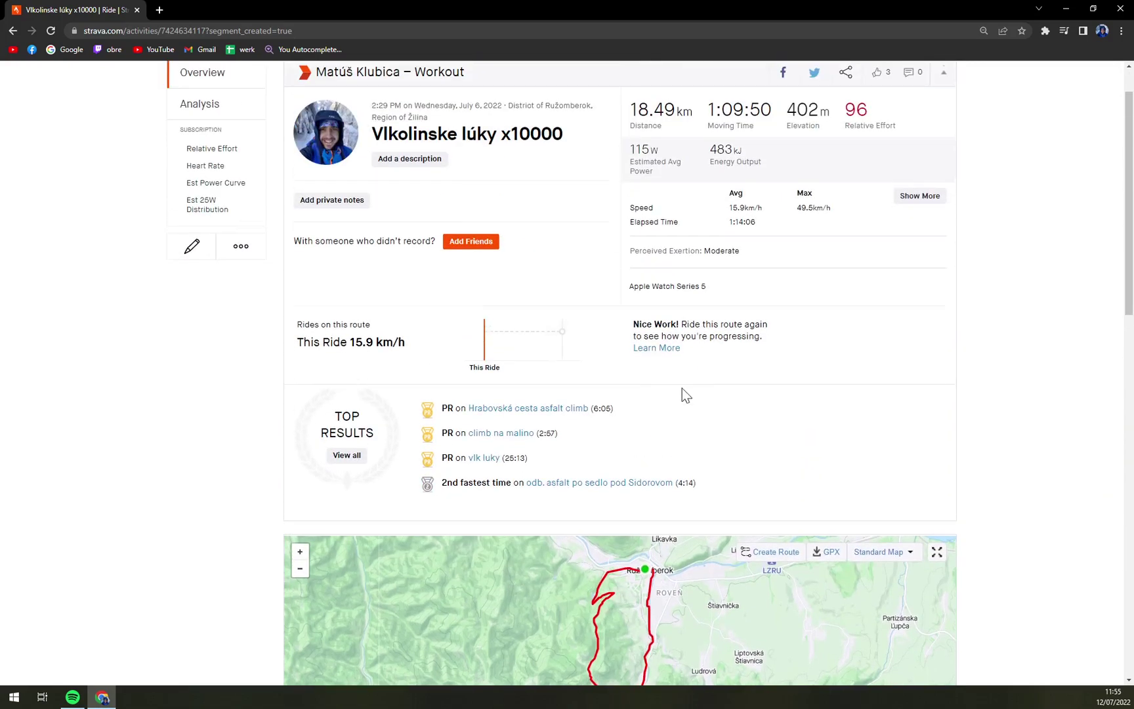
{"action": "scroll", "coordinate": [689, 440], "scroll_direction": "down", "scroll_amount": 6}
{"action": "scroll", "coordinate": [671, 443], "scroll_direction": "down", "scroll_amount": 3}
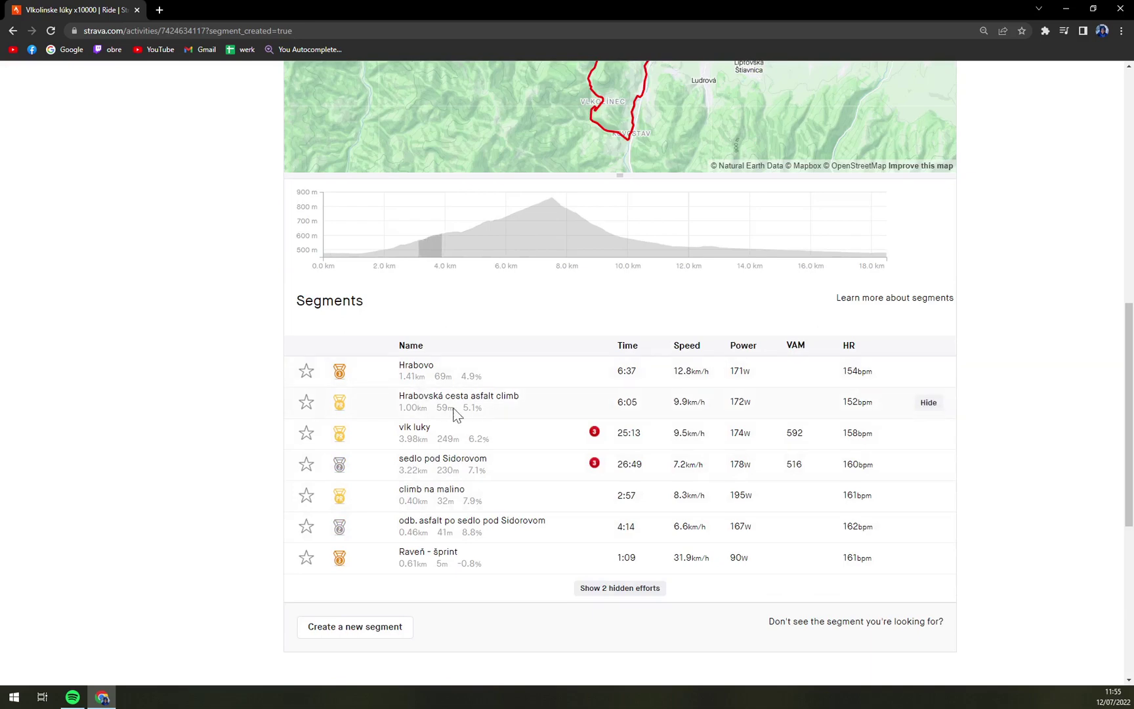
{"action": "left_click", "coordinate": [619, 589]}
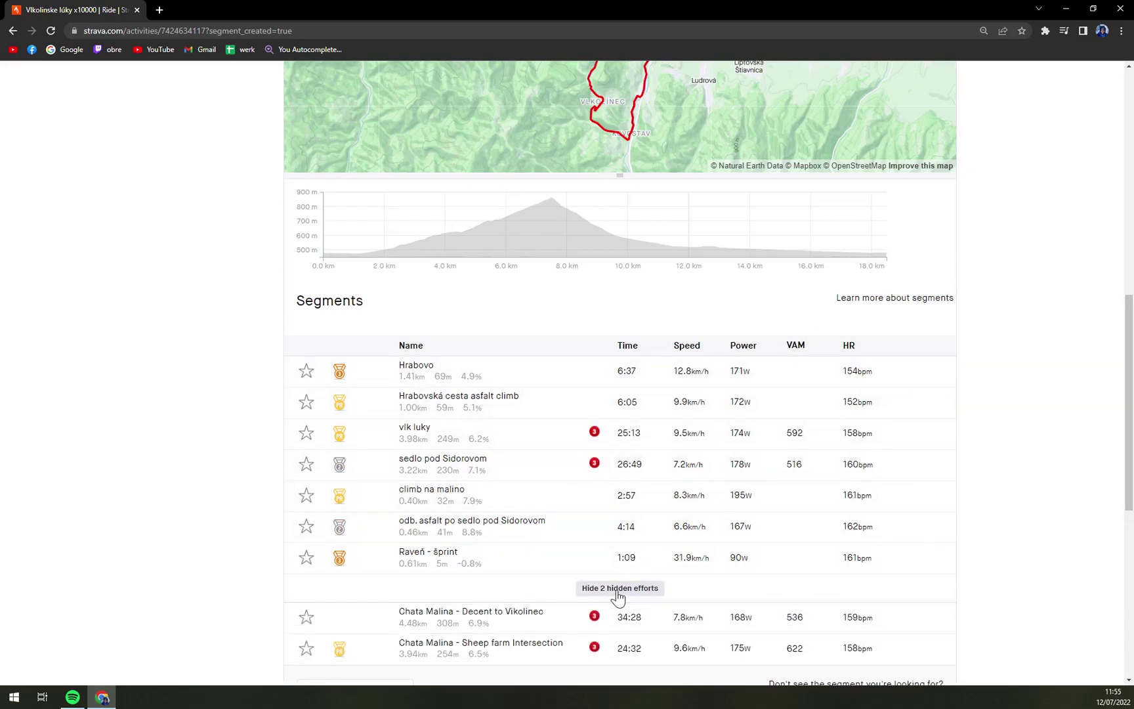
Scroll back to the top of the activity page
{"action": "scroll", "coordinate": [614, 594], "scroll_direction": "down", "scroll_amount": 1}
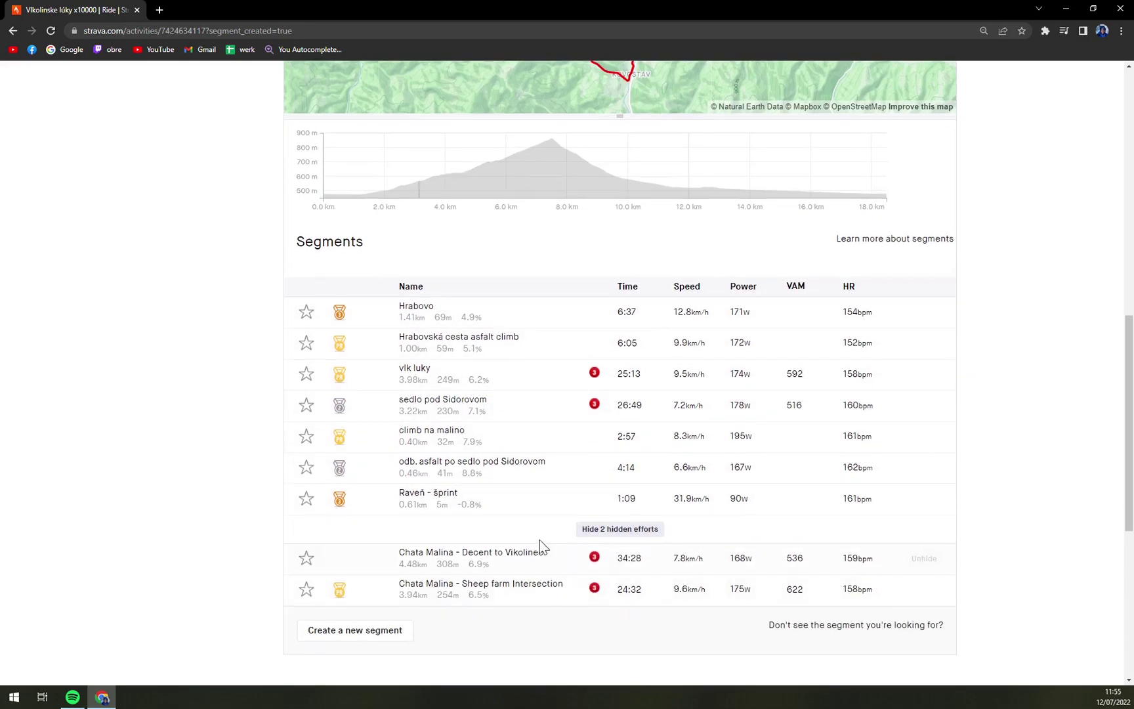
{"action": "scroll", "coordinate": [719, 397], "scroll_direction": "up", "scroll_amount": 5}
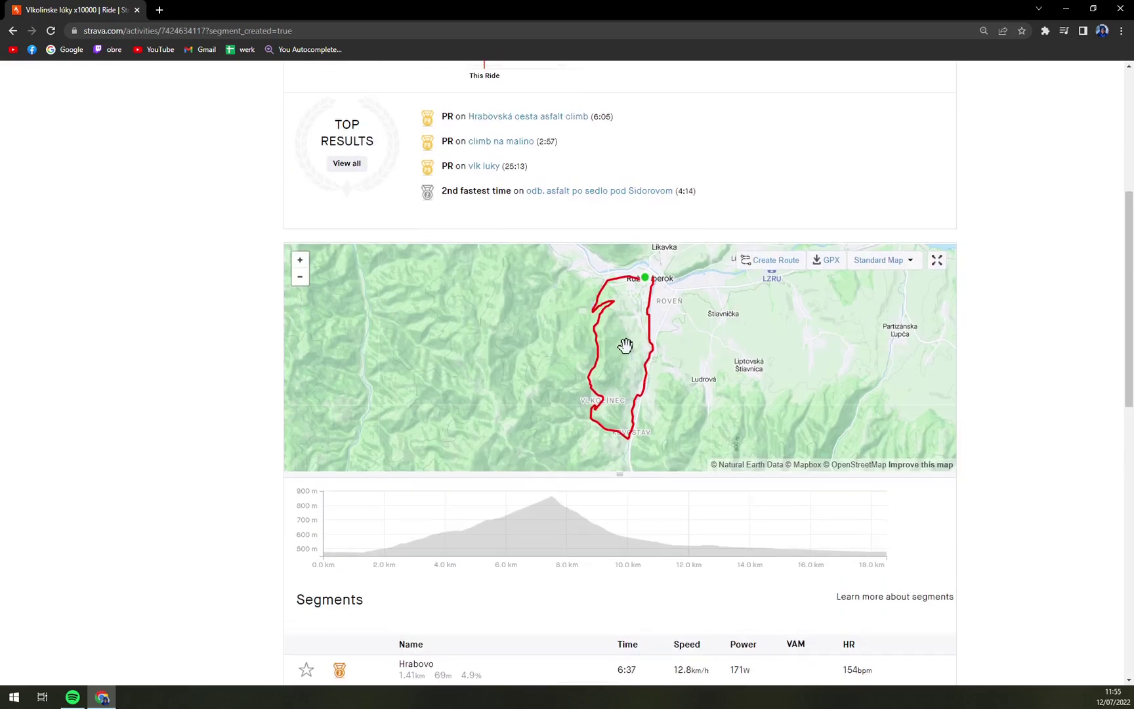
{"action": "scroll", "coordinate": [626, 344], "scroll_direction": "up", "scroll_amount": 5}
{"action": "scroll", "coordinate": [583, 379], "scroll_direction": "up", "scroll_amount": 1}
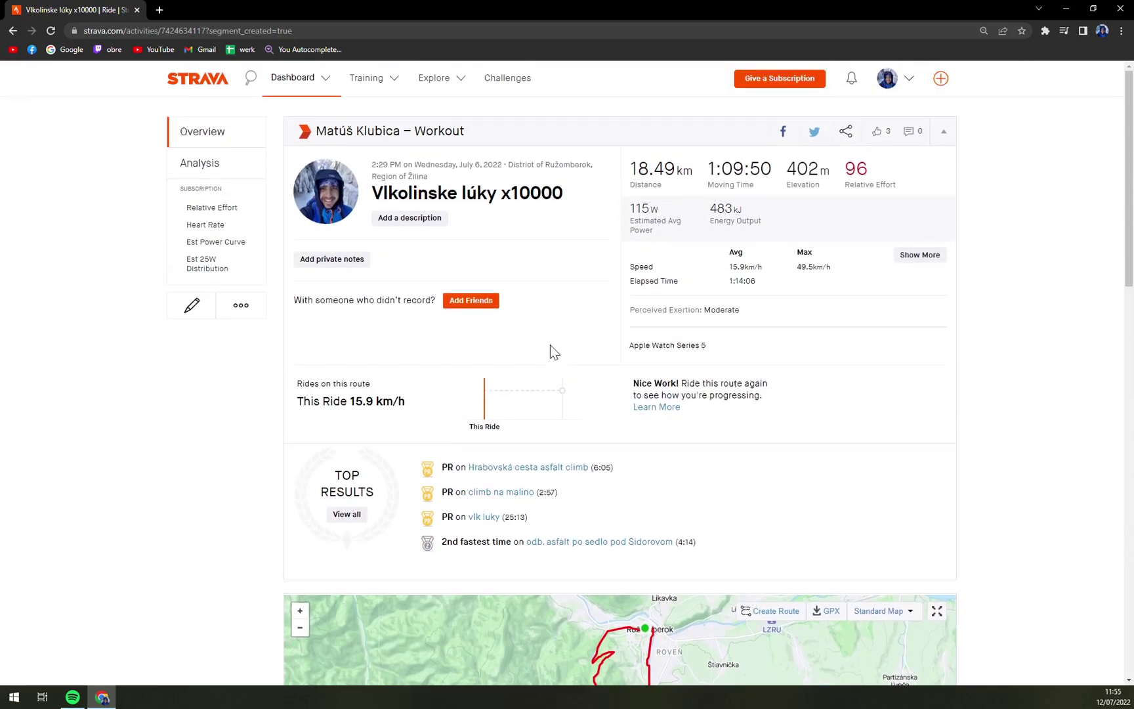